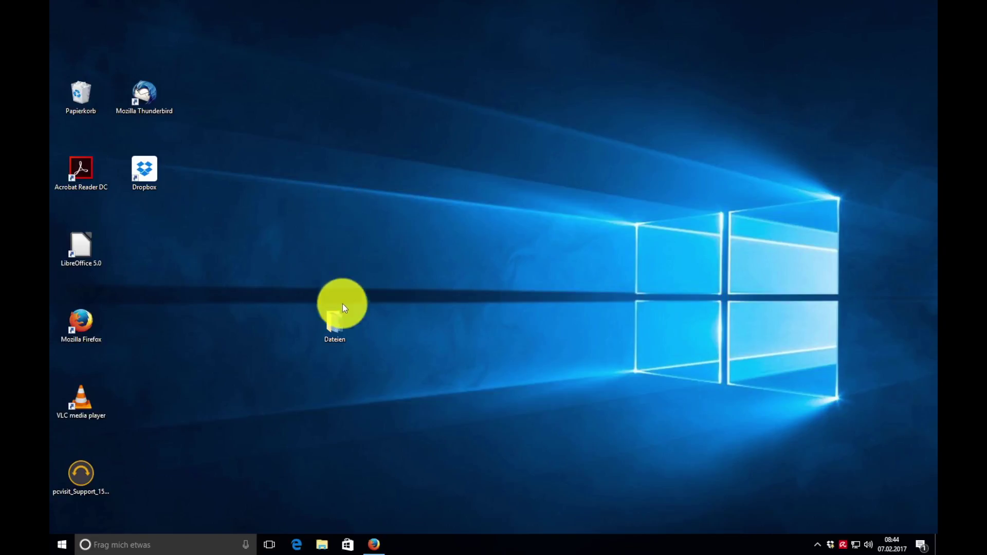
Open the desktop folder Dateien and the Dropbox folder in separate Explorer windows, arranged so both file lists are accessible.
{"action": "double_click", "coordinate": [332, 323]}
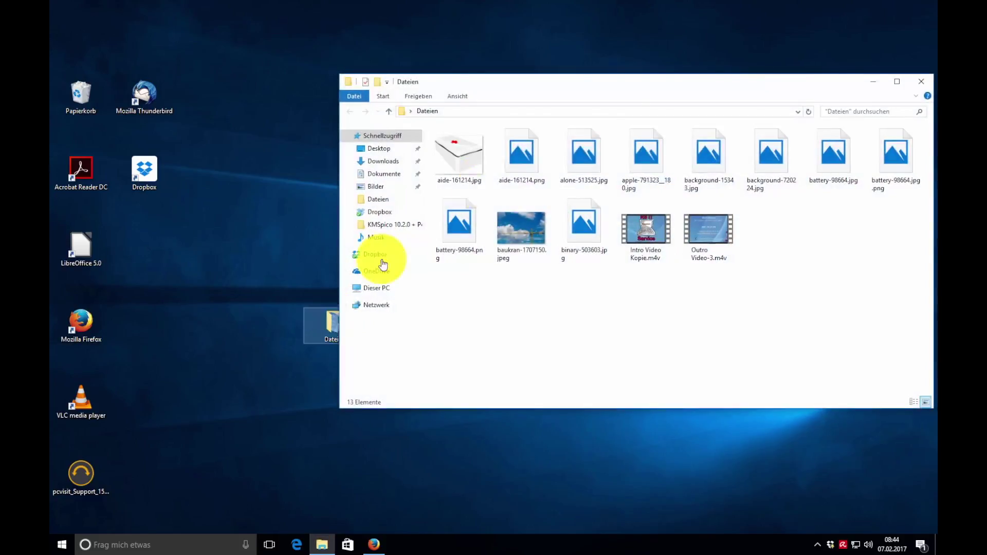
{"action": "left_click_drag", "start_coordinate": [621, 84], "coordinate": [626, 29]}
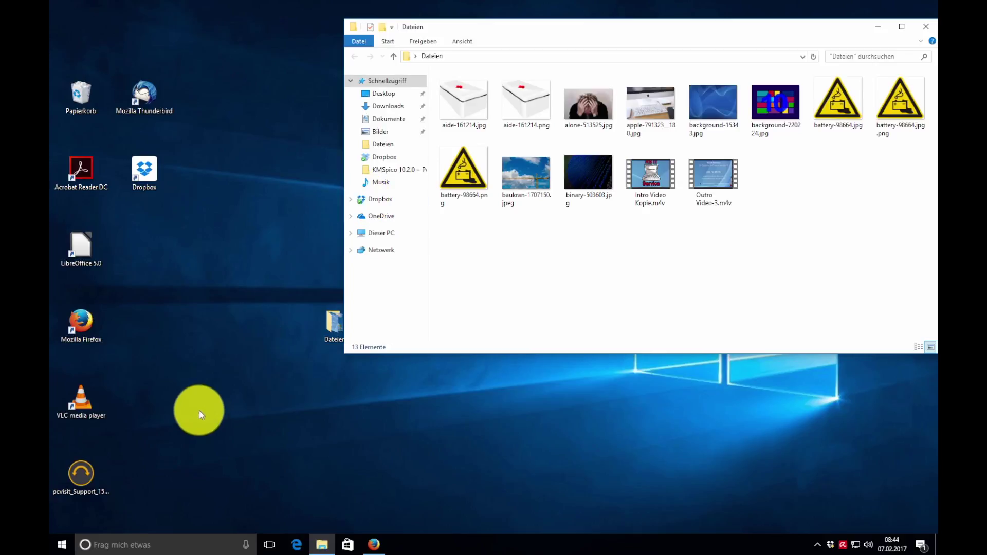
{"action": "left_click", "coordinate": [63, 545]}
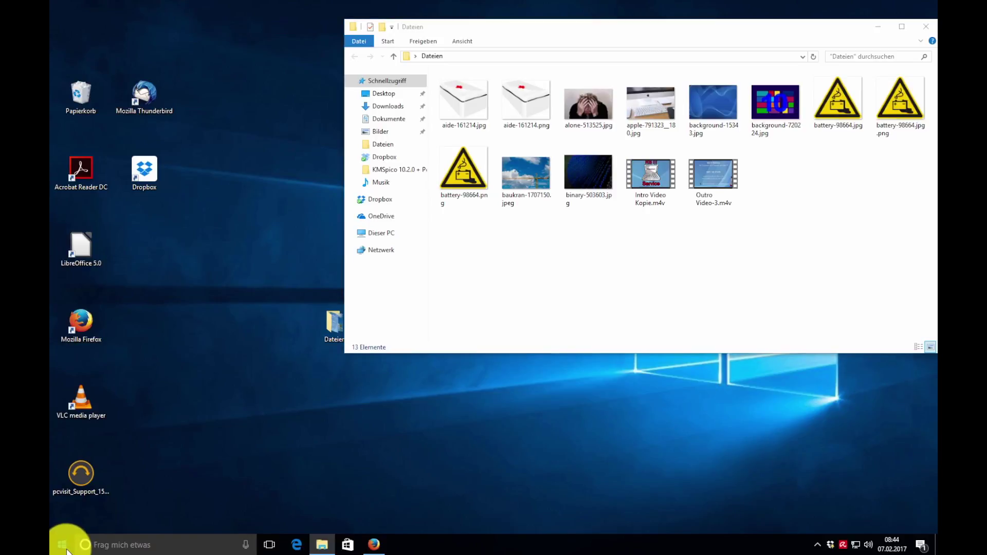
{"action": "left_click", "coordinate": [70, 471]}
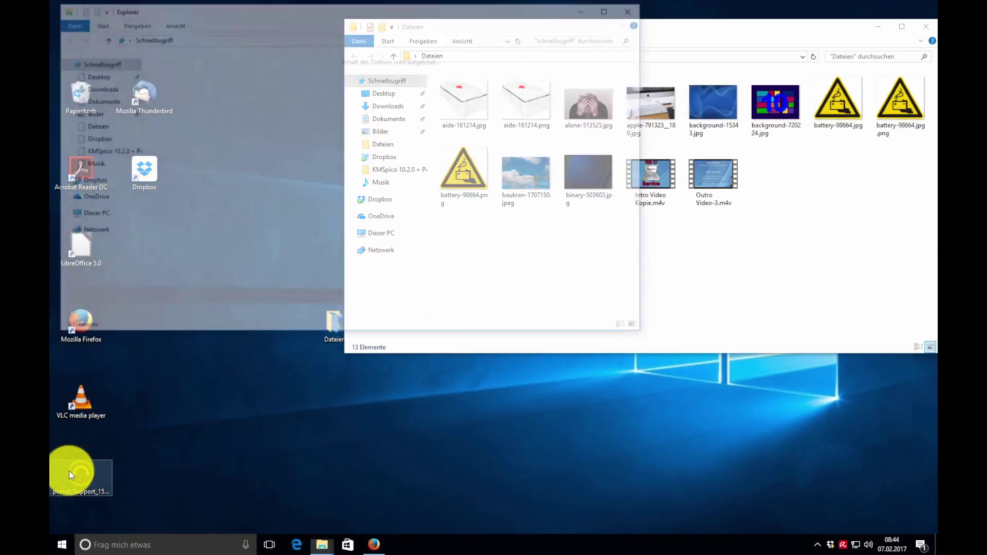
{"action": "left_click", "coordinate": [102, 183]}
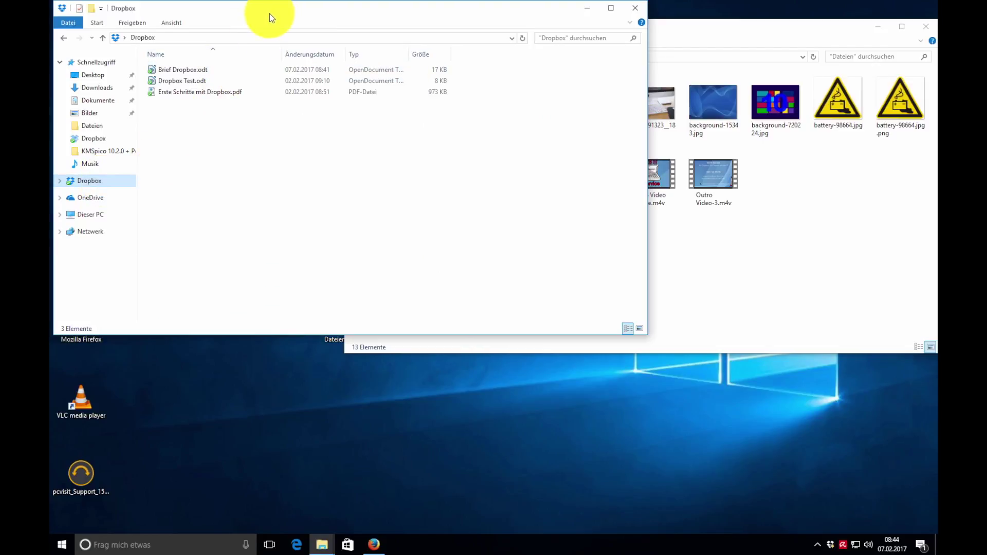
{"action": "left_click_drag", "start_coordinate": [272, 12], "coordinate": [277, 213]}
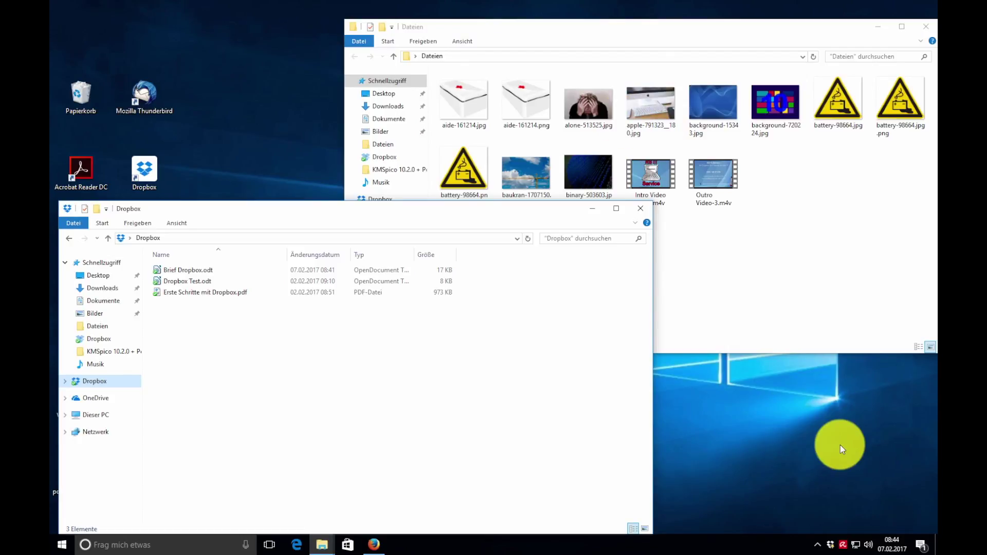
Move Outro Video-3.m4v from the Dateien folder into the Dropbox folder.
{"action": "mouse_move", "coordinate": [833, 547]}
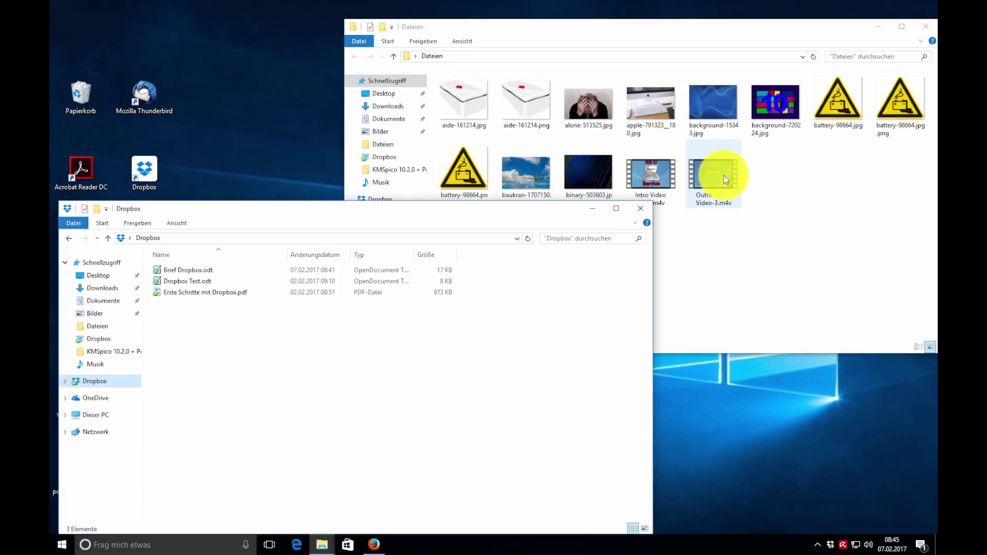
{"action": "left_click_drag", "start_coordinate": [725, 179], "coordinate": [214, 369]}
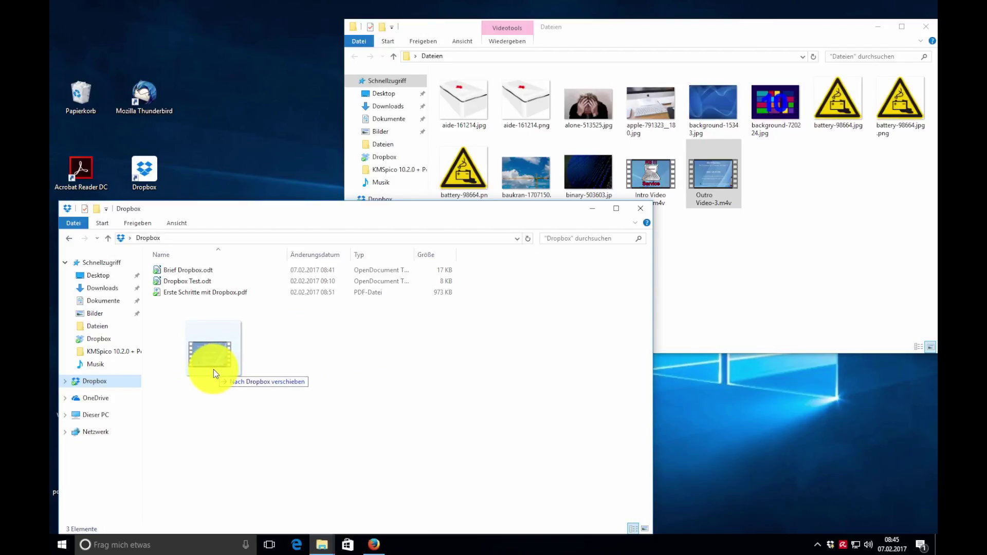
{"action": "left_click_drag", "start_coordinate": [214, 369], "coordinate": [214, 369]}
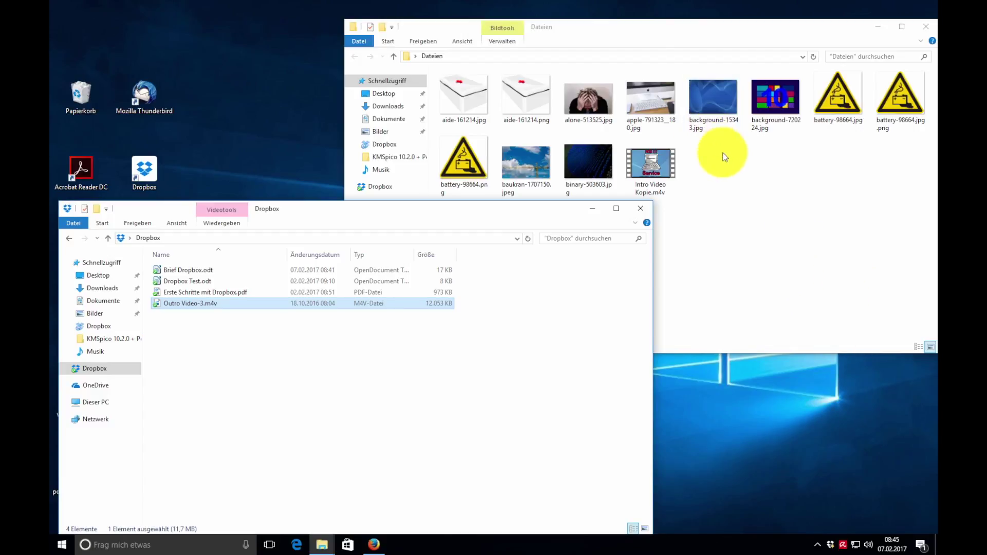
Move all remaining files from the Dateien folder into the Dropbox folder and centre the Dropbox window on the desktop.
{"action": "left_click_drag", "start_coordinate": [899, 184], "coordinate": [264, 456]}
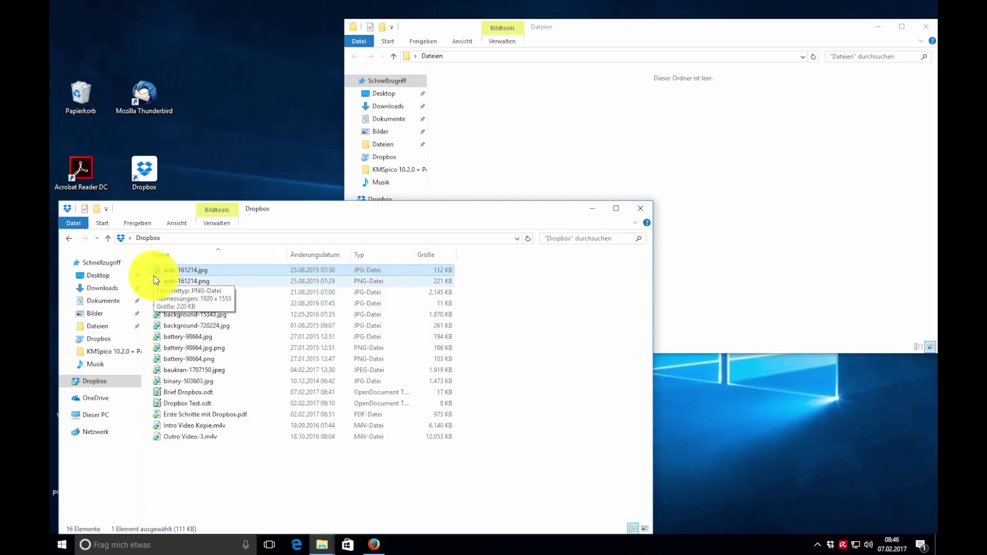
{"action": "mouse_move", "coordinate": [156, 308]}
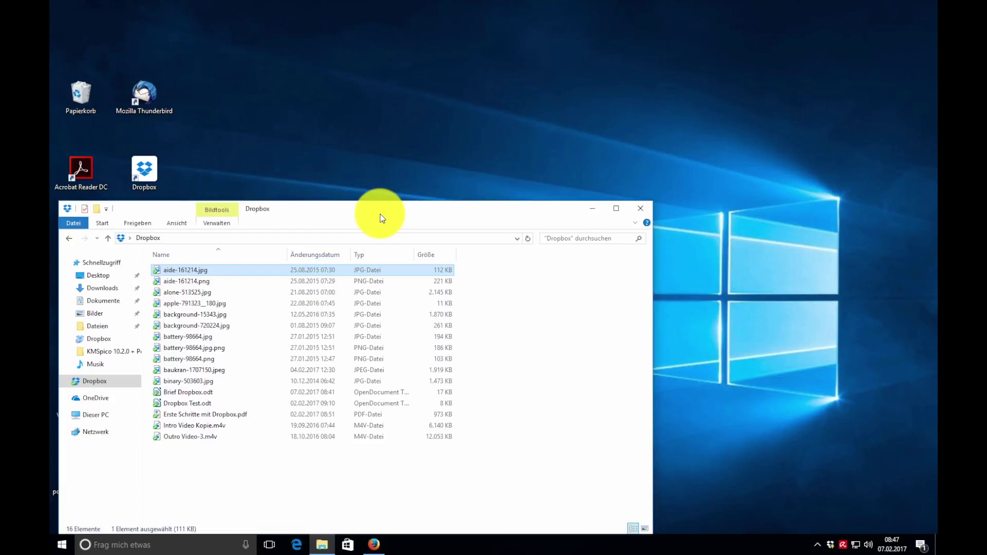
{"action": "left_click_drag", "start_coordinate": [380, 214], "coordinate": [526, 112]}
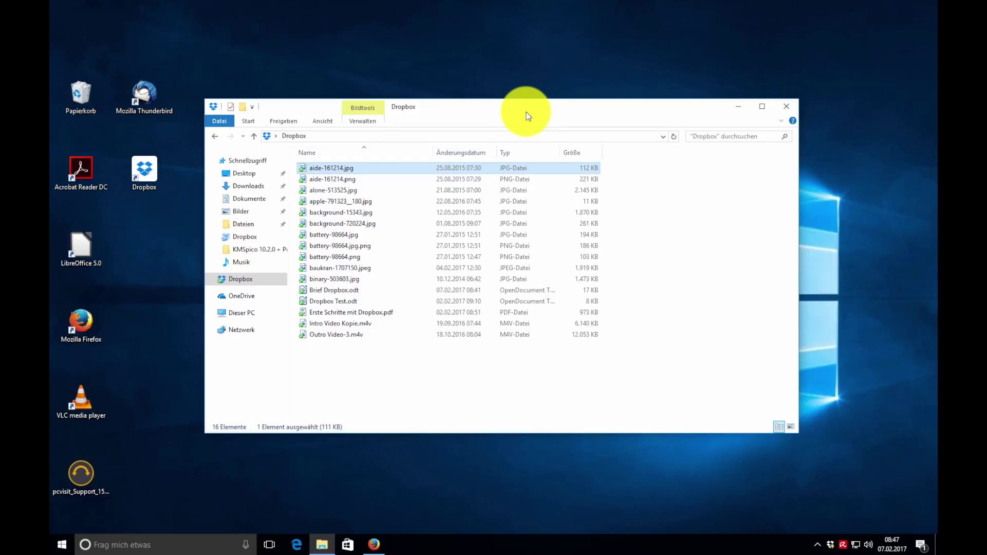
Switch to Microsoft Edge, load dropbox.com and maximize the browser window.
{"action": "left_click", "coordinate": [297, 544]}
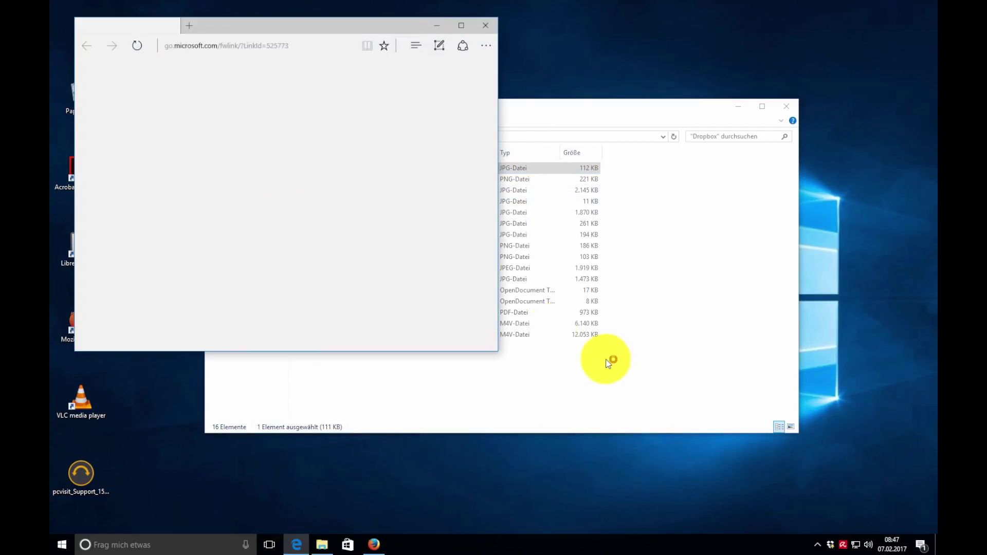
{"action": "left_click", "coordinate": [215, 44]}
{"action": "type", "text": "drop"}
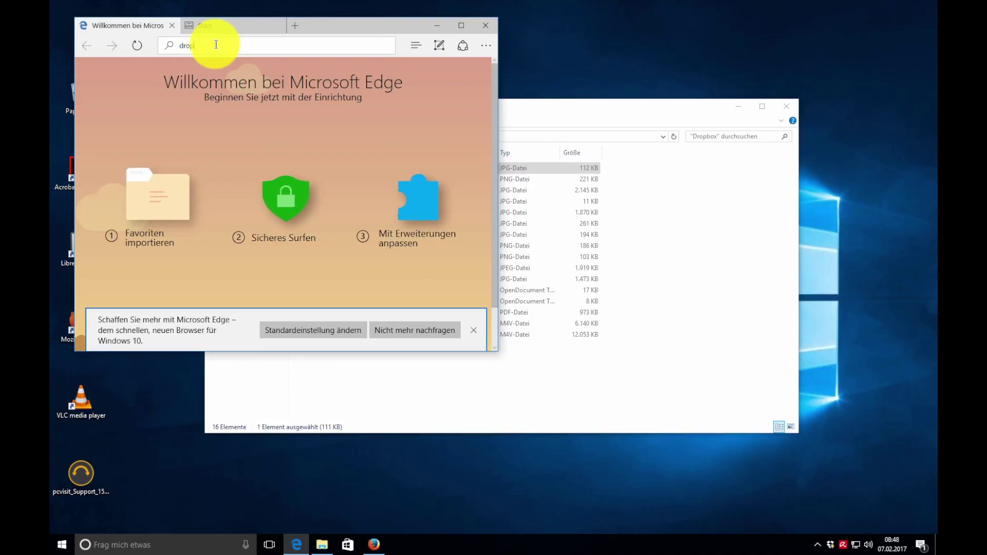
{"action": "type", "text": "box.com"}
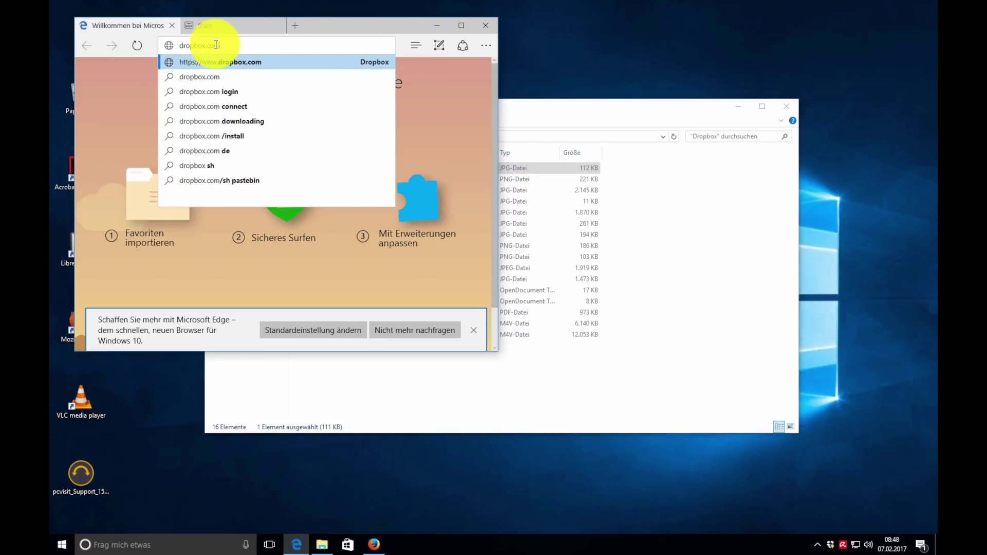
{"action": "key", "text": "Return"}
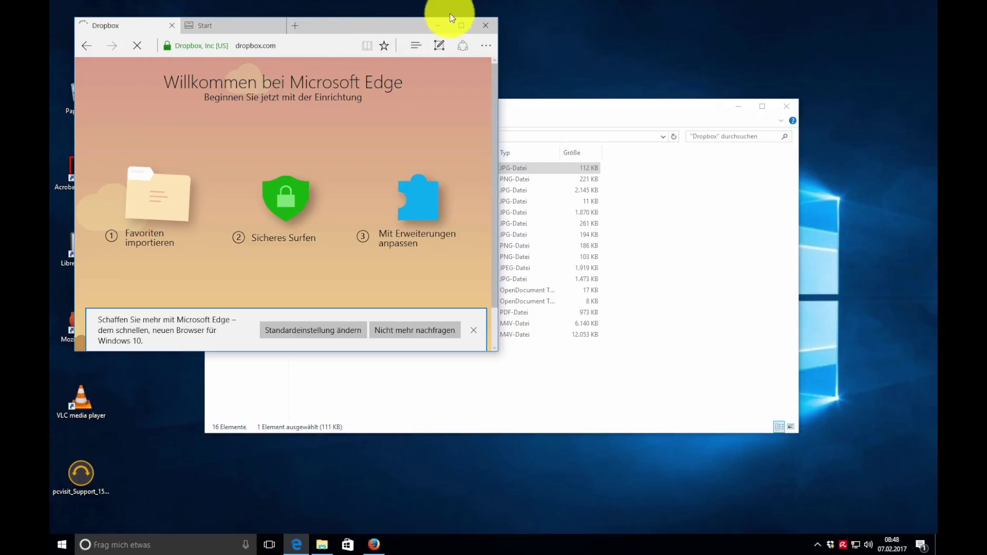
{"action": "left_click", "coordinate": [461, 25]}
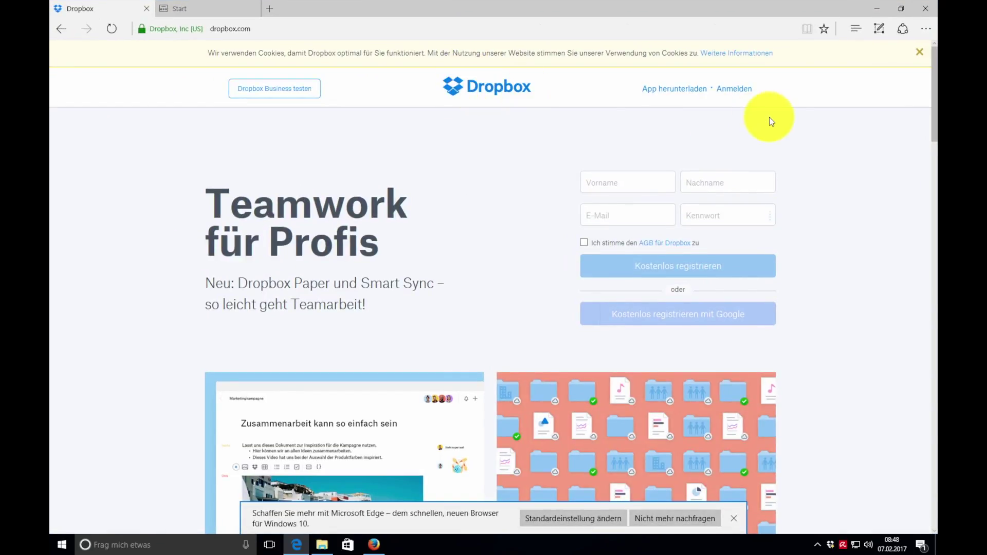
Sign in to the Dropbox website with the account's e-mail address and password.
{"action": "left_click", "coordinate": [739, 91]}
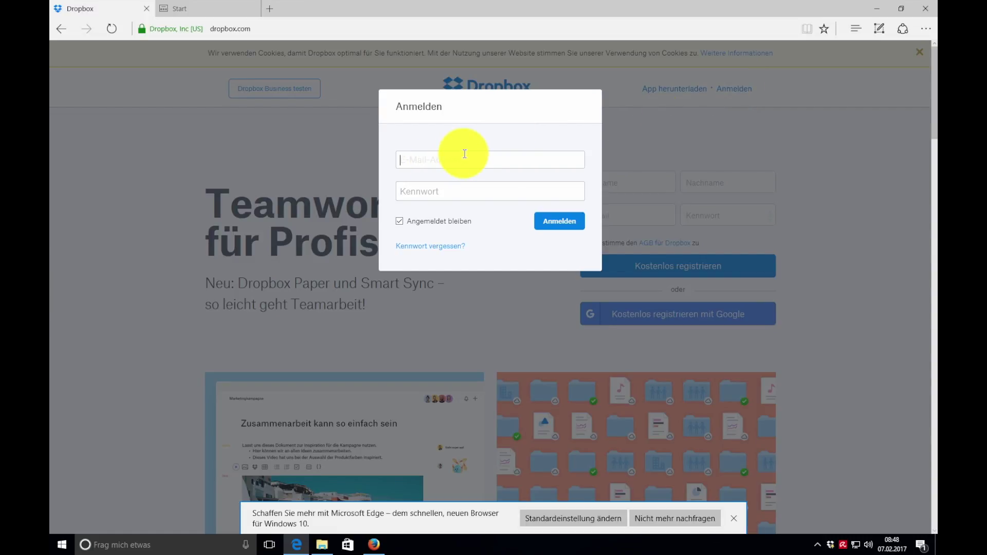
{"action": "left_click", "coordinate": [394, 126]}
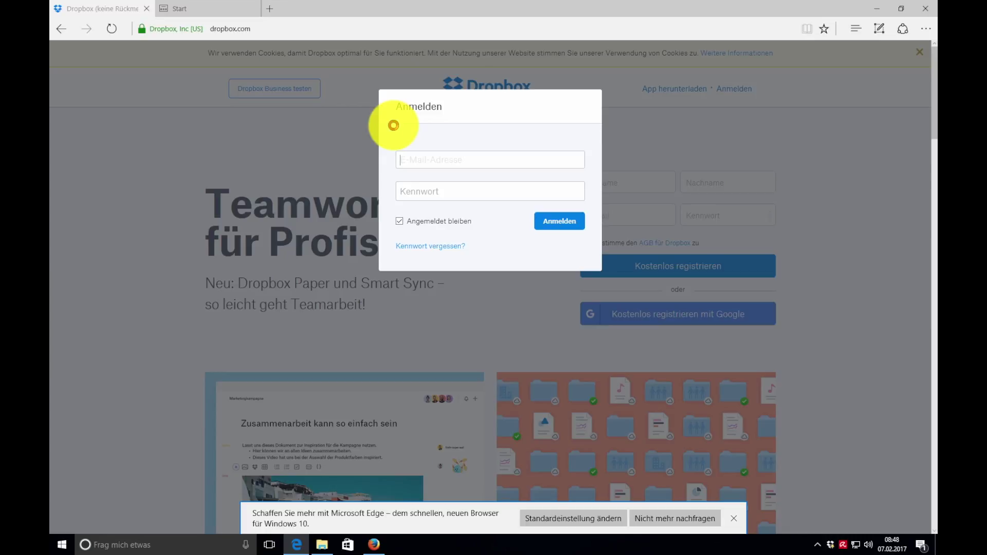
{"action": "key", "text": "ctrl+v"}
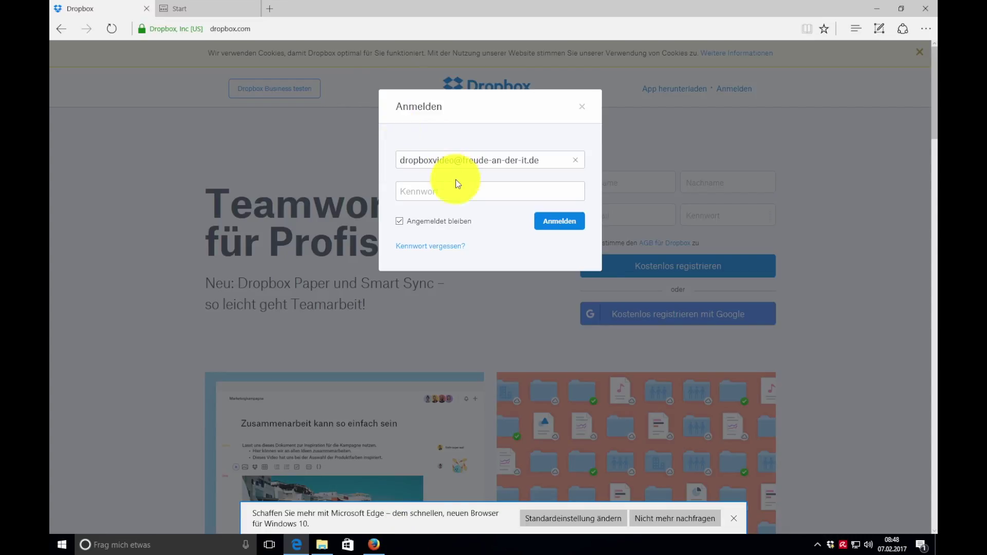
{"action": "left_click", "coordinate": [456, 199]}
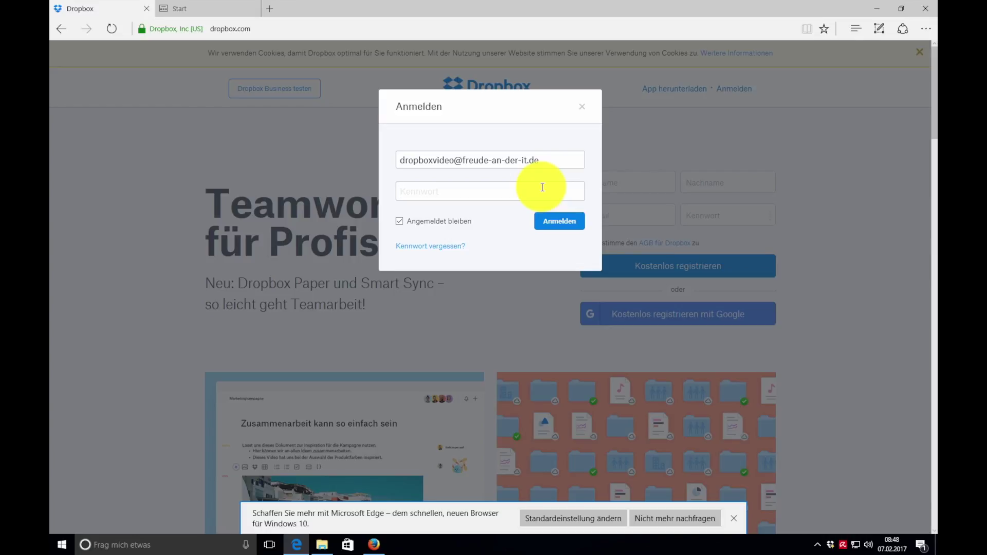
{"action": "type", "text": "••••••••••"}
{"action": "left_click", "coordinate": [550, 224]}
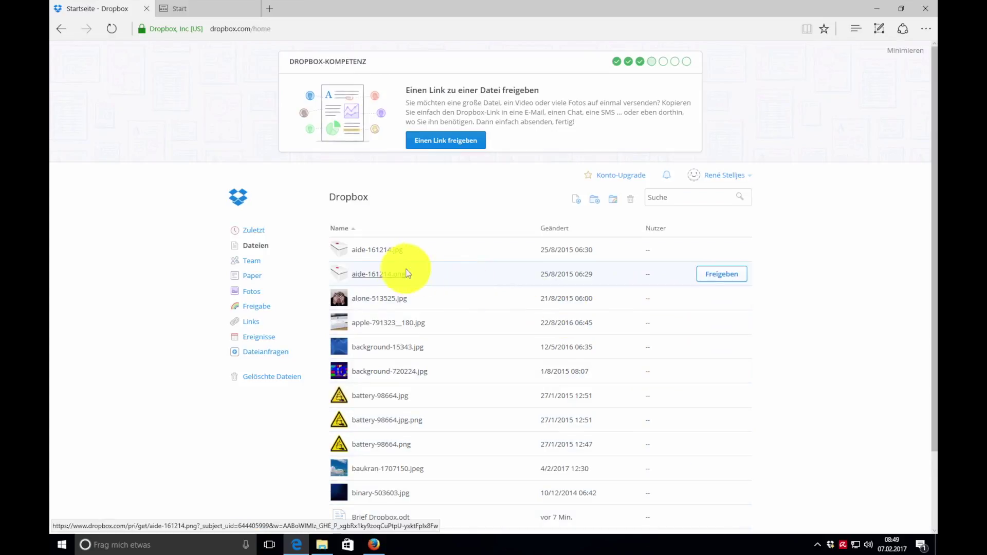
Look through the online file list, page through the image previews from aide-161214.jpg to apple-791323__180.jpg, and return to the list.
{"action": "scroll", "coordinate": [410, 270], "scroll_direction": "down", "scroll_amount": 2}
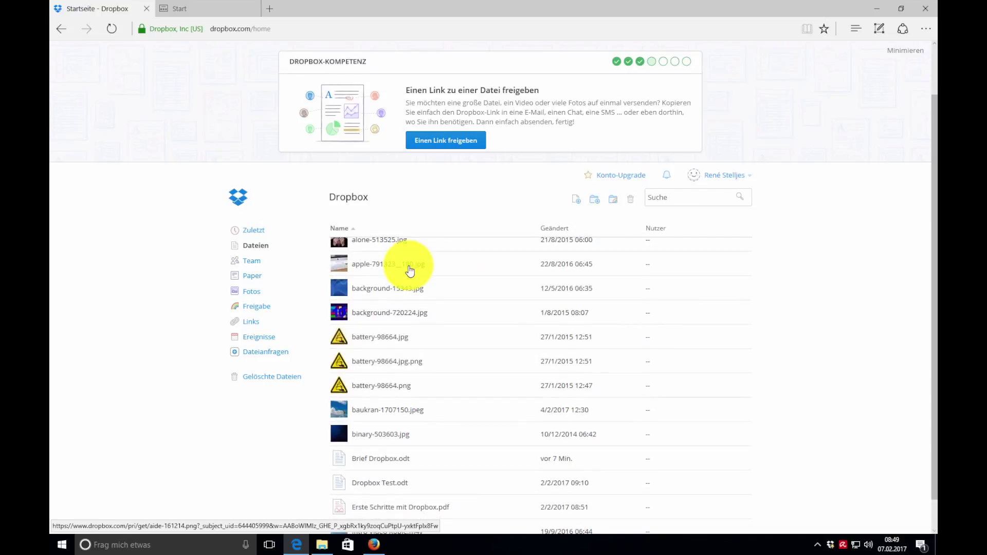
{"action": "scroll", "coordinate": [410, 271], "scroll_direction": "up", "scroll_amount": 2}
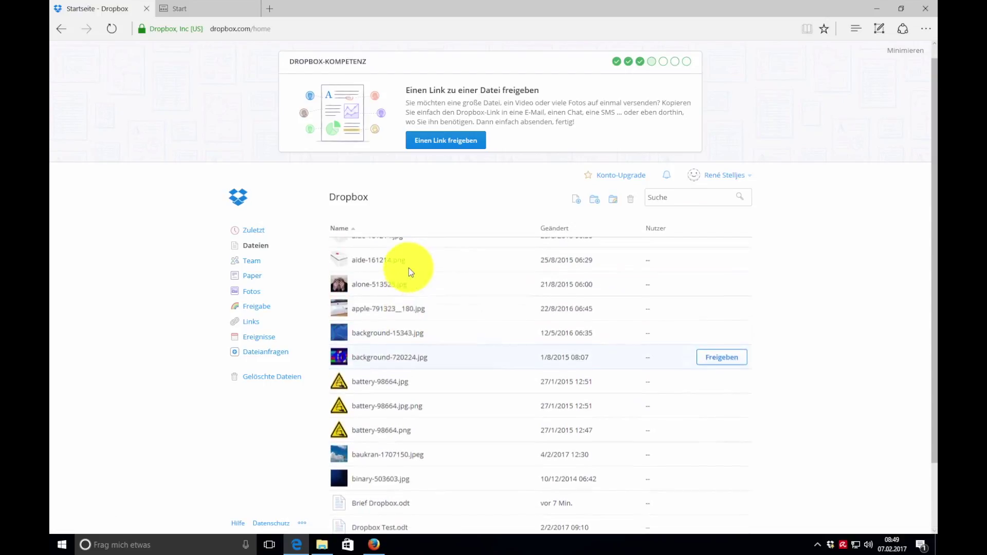
{"action": "scroll", "coordinate": [410, 272], "scroll_direction": "down", "scroll_amount": 2}
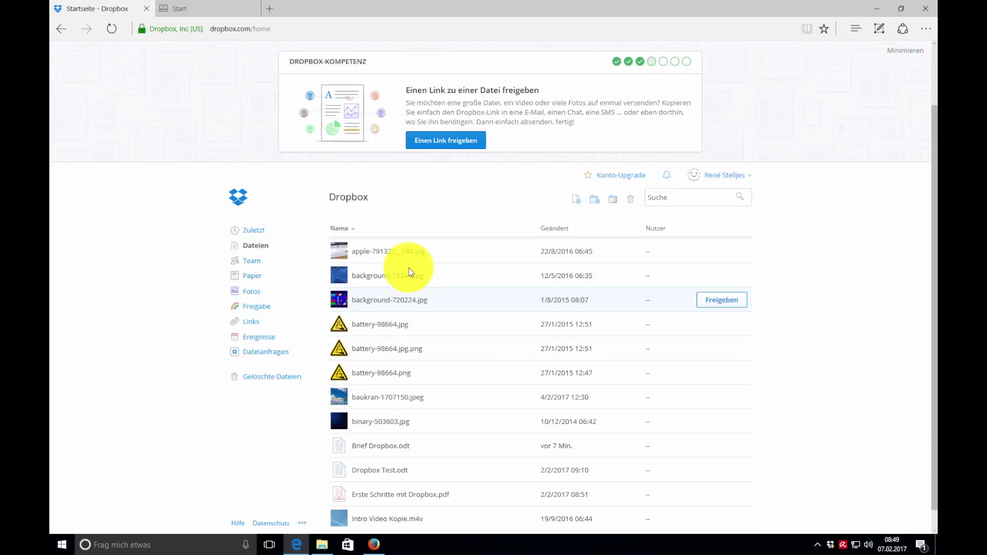
{"action": "scroll", "coordinate": [411, 272], "scroll_direction": "up", "scroll_amount": 2}
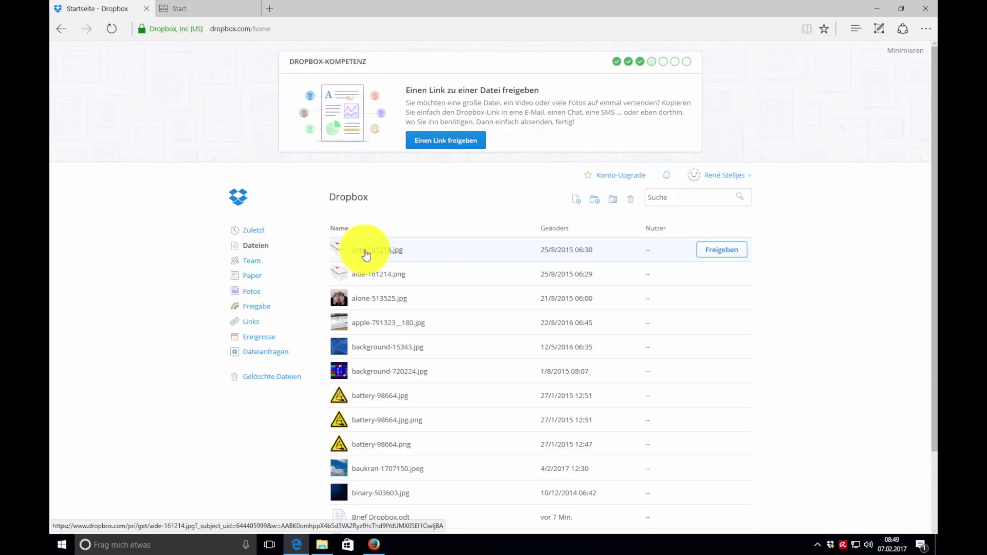
{"action": "left_click", "coordinate": [366, 251]}
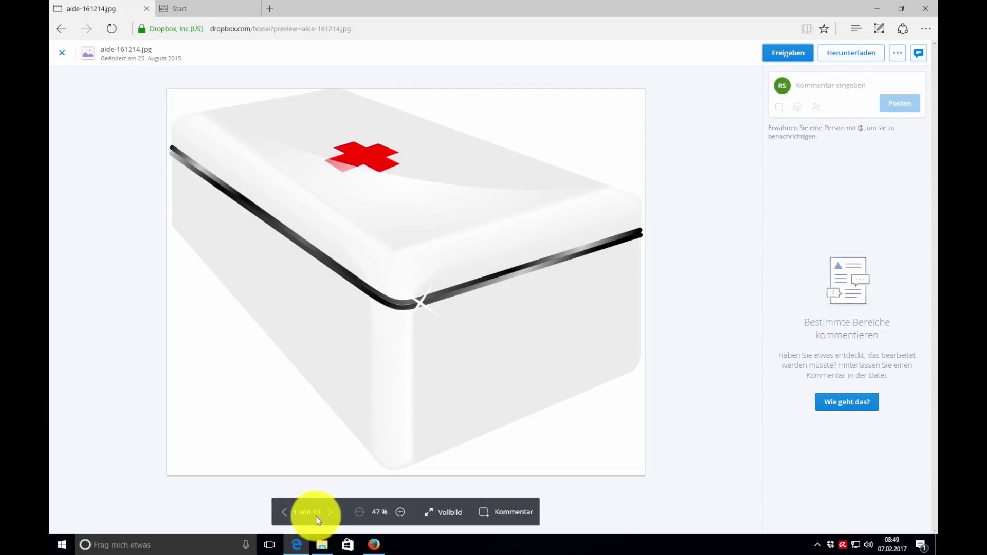
{"action": "left_click", "coordinate": [332, 513]}
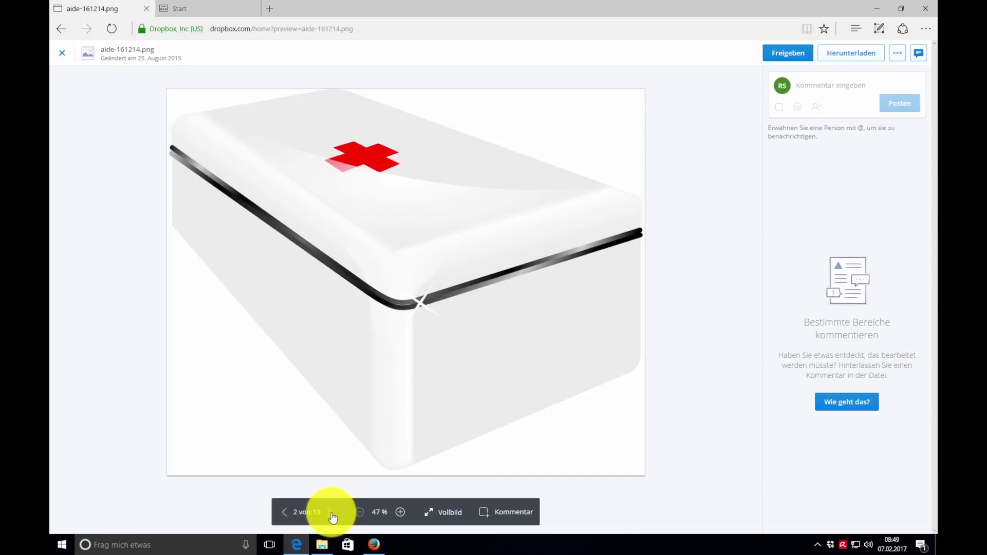
{"action": "left_click", "coordinate": [331, 513]}
{"action": "left_click", "coordinate": [331, 513]}
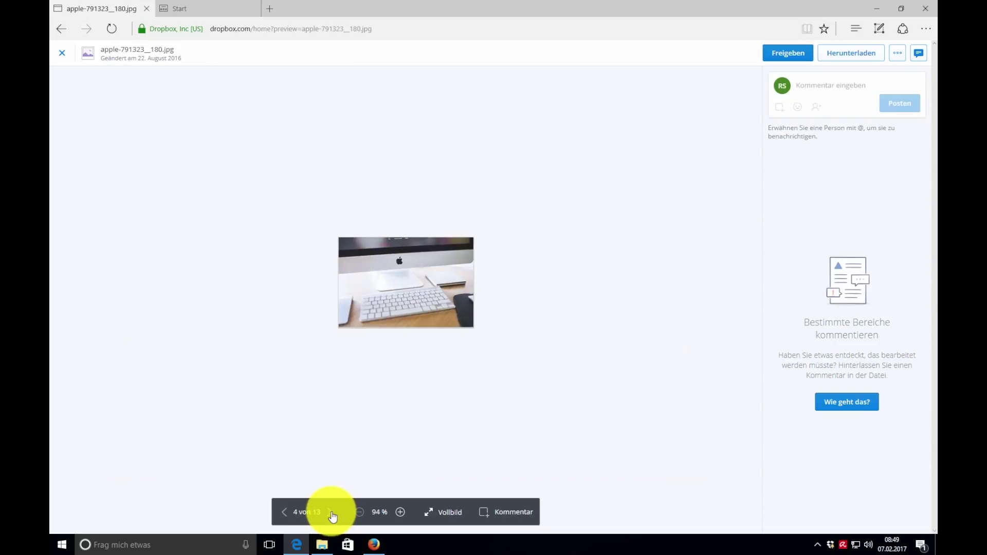
{"action": "left_click", "coordinate": [63, 56]}
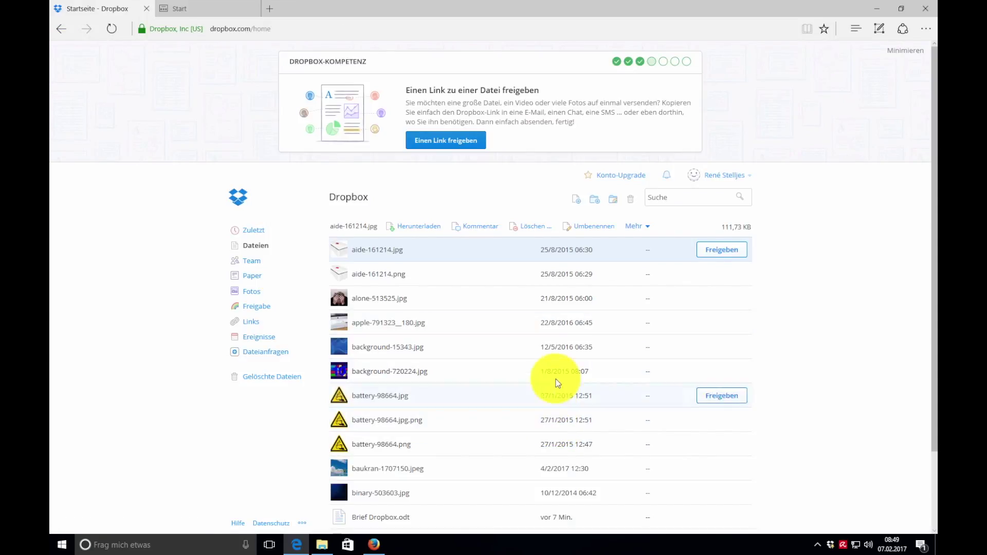
Preview Erste Schritte mit Dropbox.pdf online, close it, and open the preview of Brief Dropbox.odt.
{"action": "scroll", "coordinate": [486, 409], "scroll_direction": "down", "scroll_amount": 2}
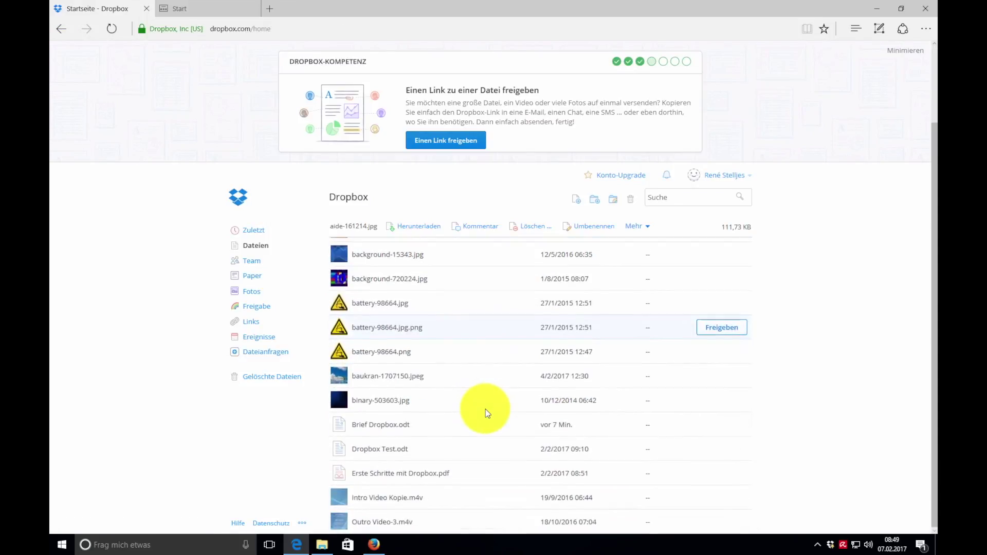
{"action": "left_click", "coordinate": [406, 474]}
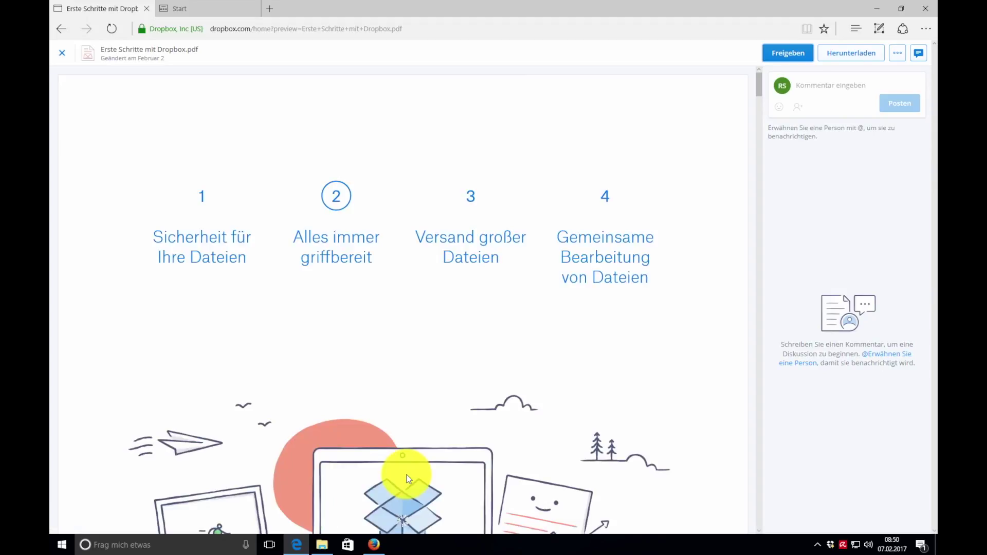
{"action": "scroll", "coordinate": [404, 450], "scroll_direction": "down", "scroll_amount": 2}
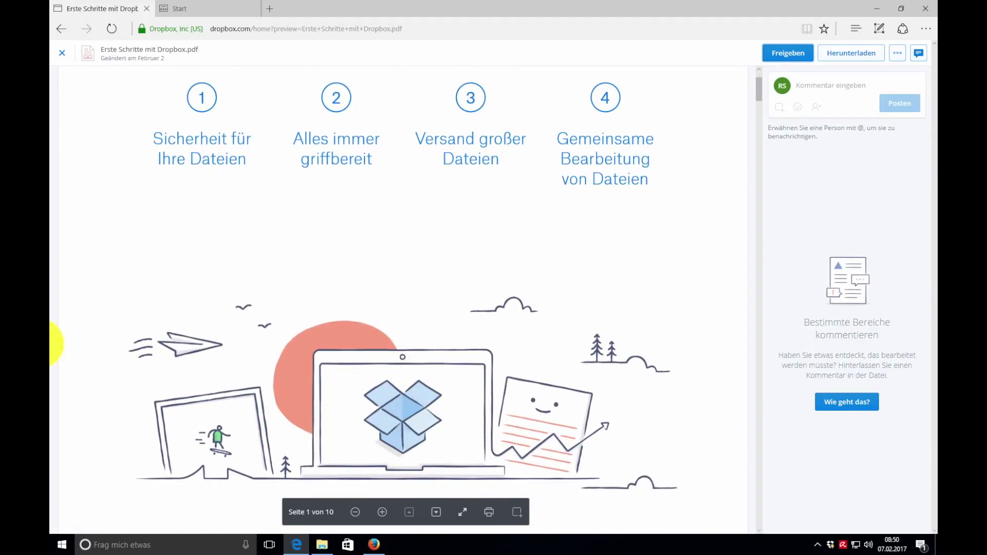
{"action": "left_click", "coordinate": [63, 54]}
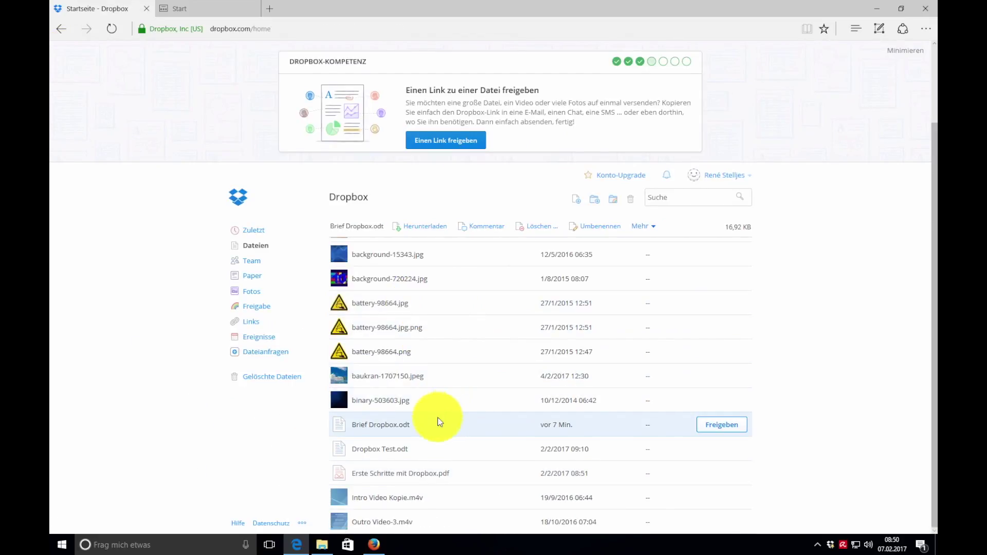
{"action": "left_click", "coordinate": [392, 429]}
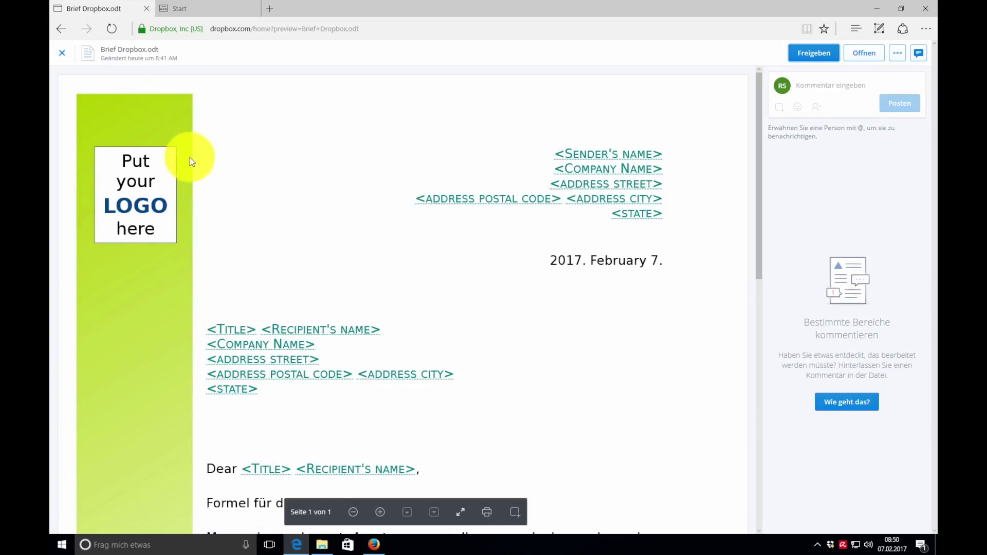
Close the Brief Dropbox.odt preview and download baukran-1707150.jpeg from the online file list to the Desktop.
{"action": "left_click", "coordinate": [64, 54]}
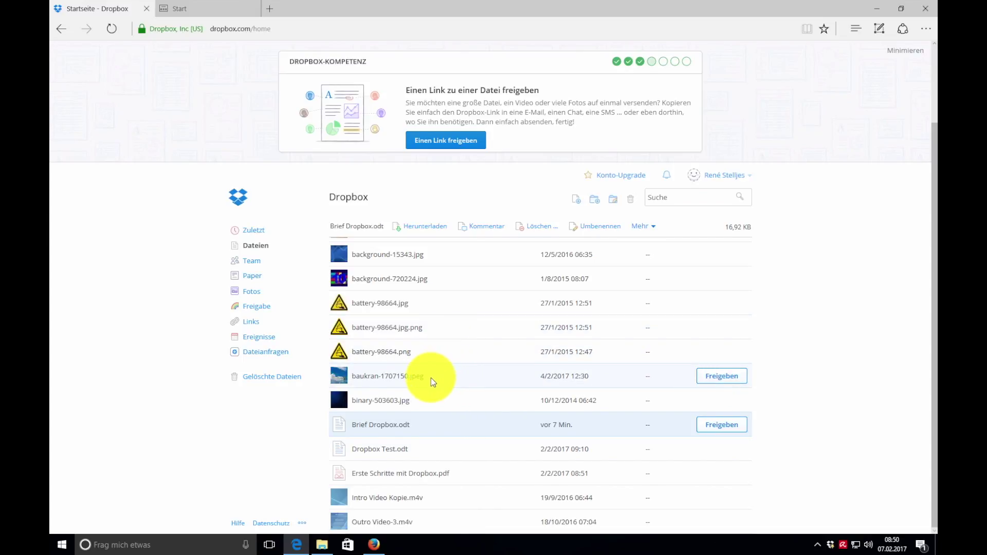
{"action": "right_click", "coordinate": [383, 380]}
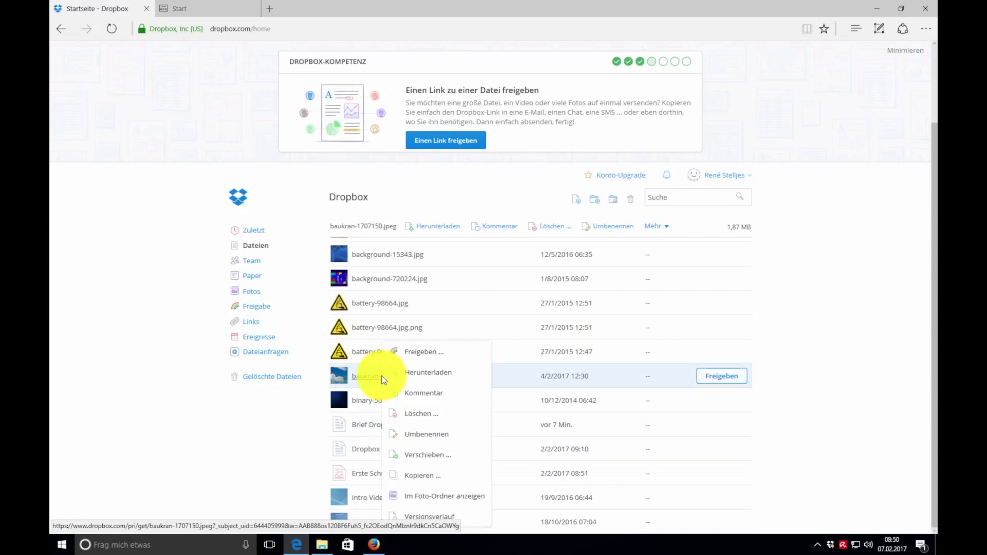
{"action": "left_click", "coordinate": [434, 375]}
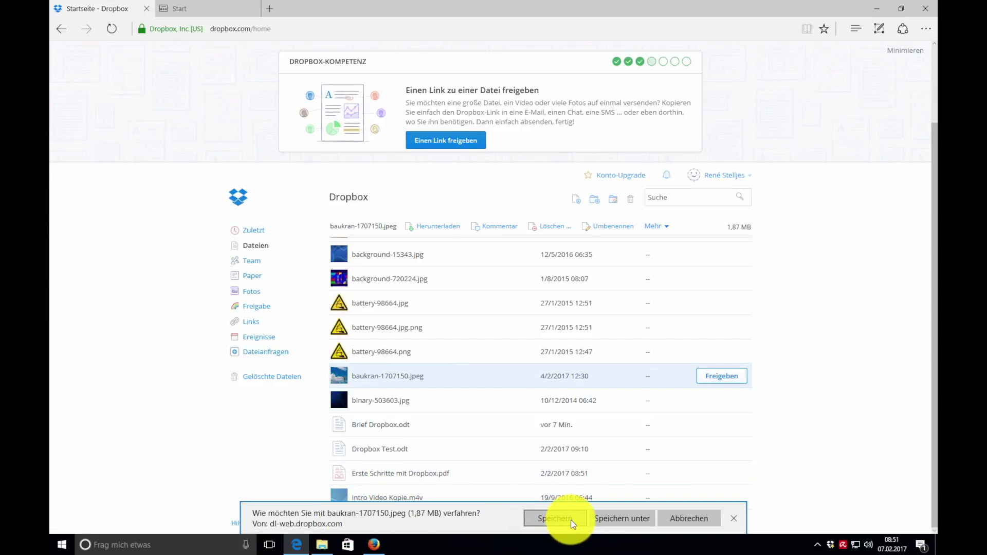
{"action": "left_click", "coordinate": [598, 518]}
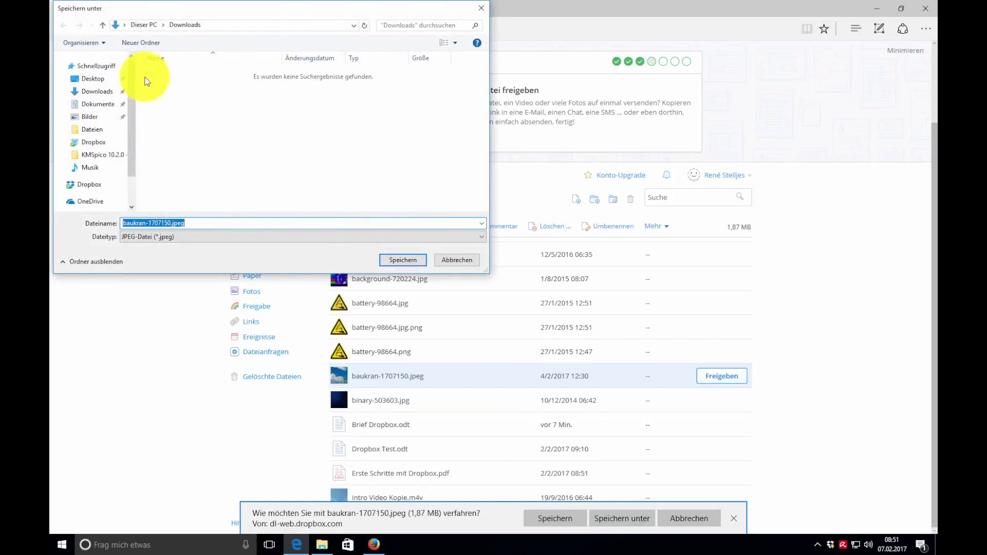
{"action": "left_click", "coordinate": [101, 81]}
{"action": "left_click", "coordinate": [393, 258]}
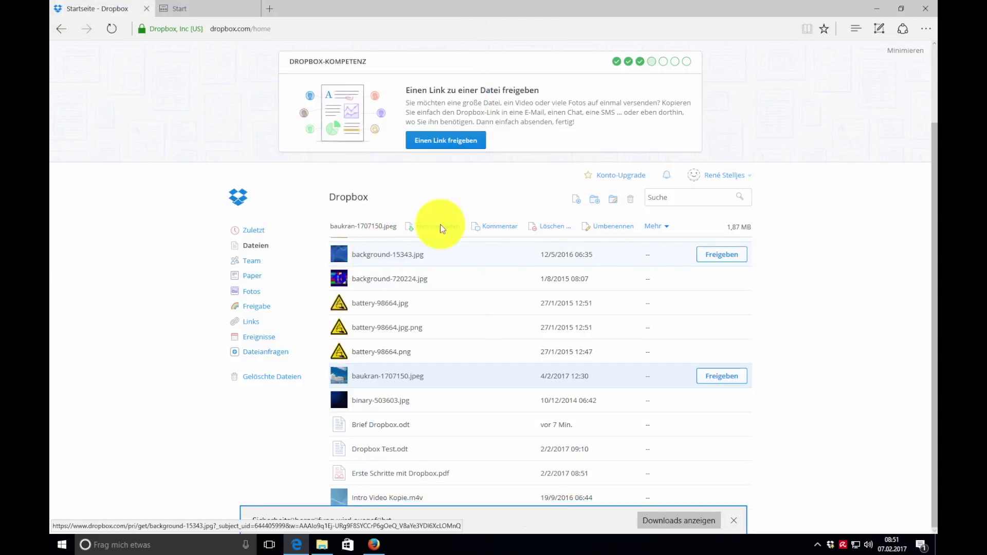
Check the downloaded baukran-1707150.jpeg on the desktop and move that copy into the Recycle Bin.
{"action": "left_click", "coordinate": [878, 7]}
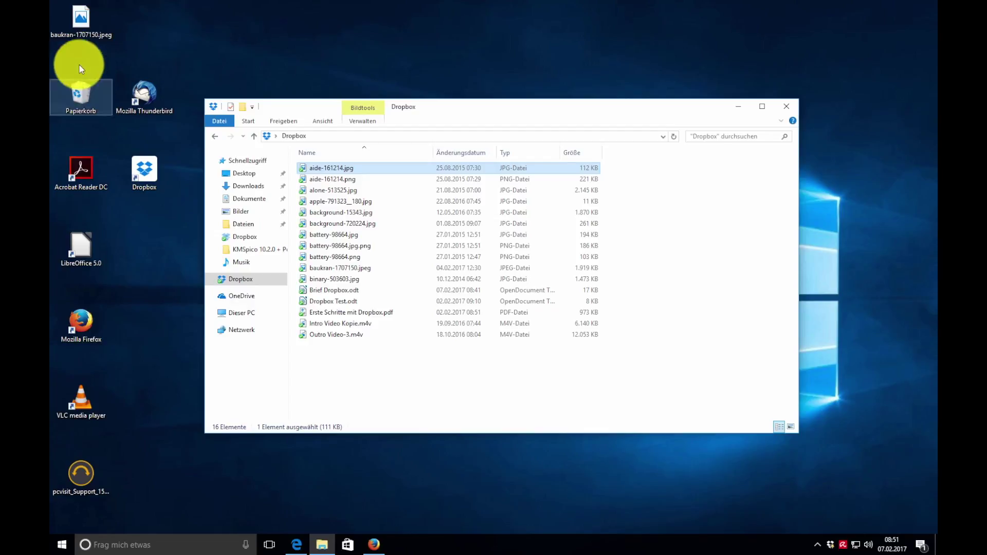
{"action": "left_click", "coordinate": [76, 23]}
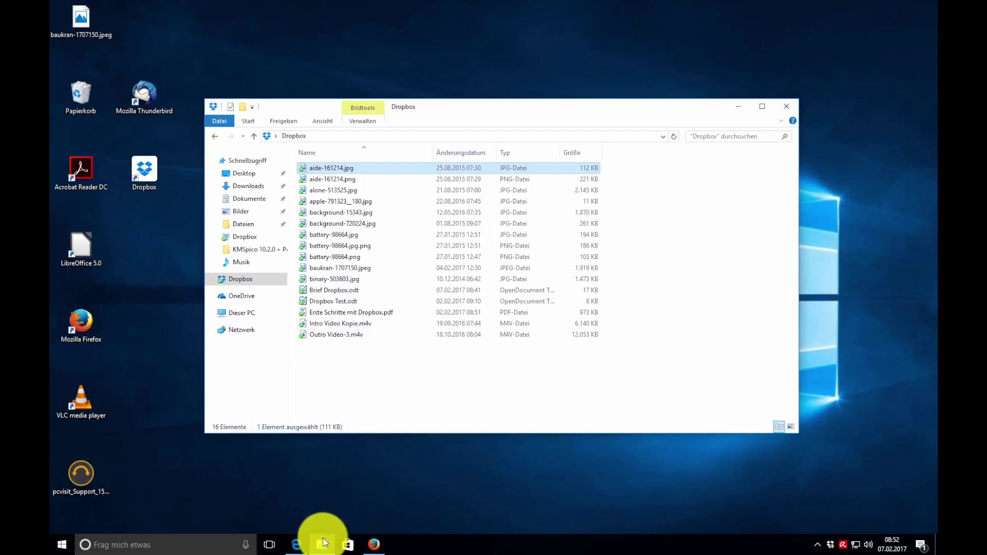
{"action": "left_click", "coordinate": [299, 544]}
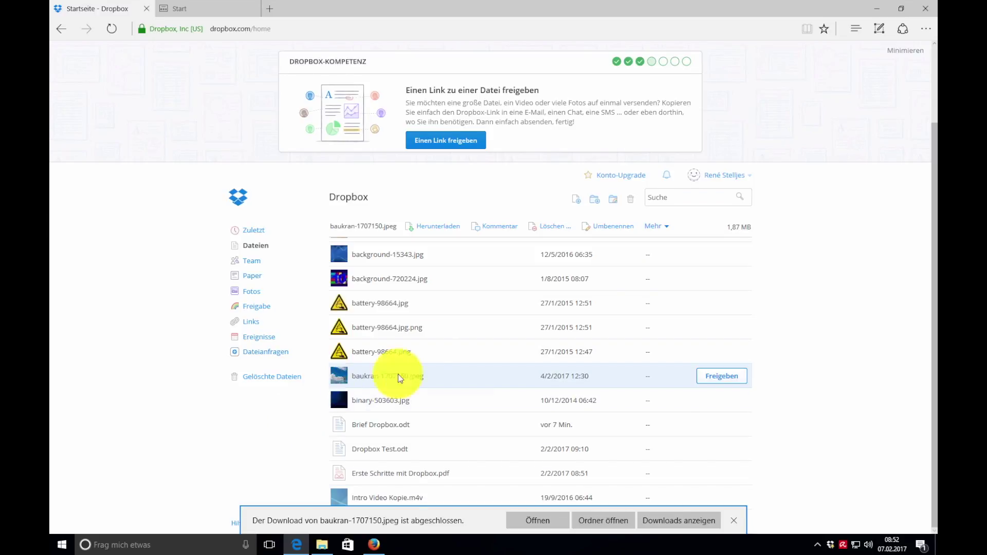
{"action": "left_click", "coordinate": [881, 14]}
{"action": "left_click_drag", "start_coordinate": [87, 23], "coordinate": [84, 90]}
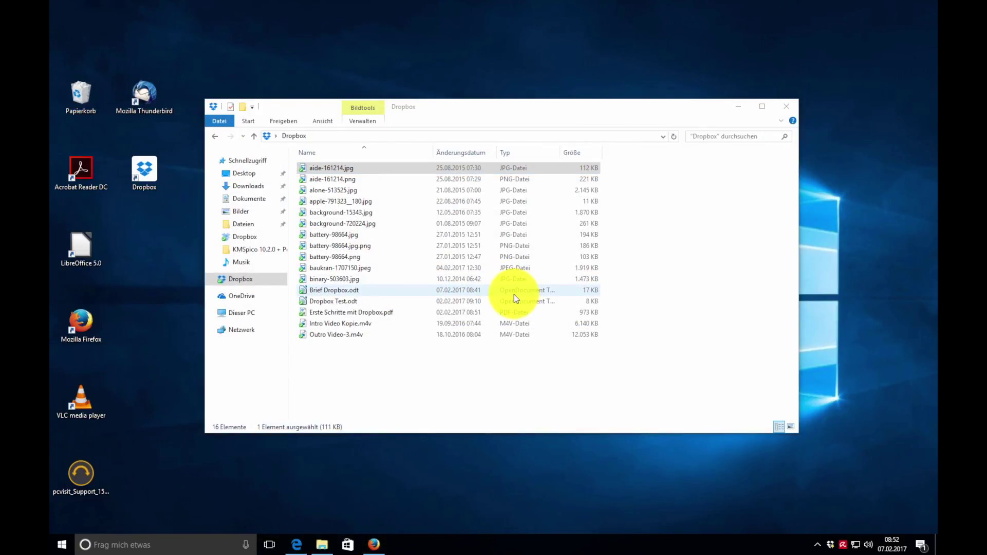
Delete baukran-1707150.jpeg from the local Dropbox folder.
{"action": "left_click", "coordinate": [334, 271]}
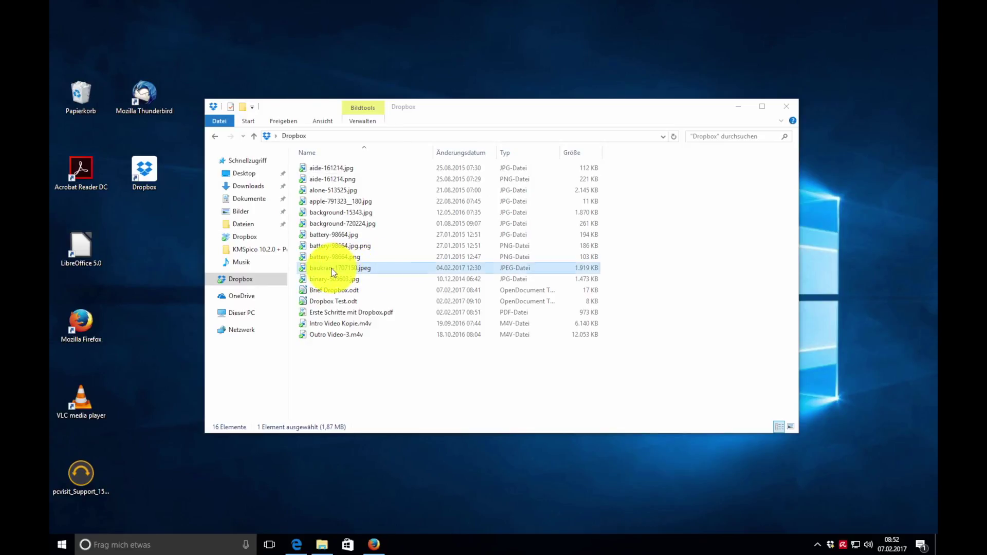
{"action": "right_click", "coordinate": [352, 273]}
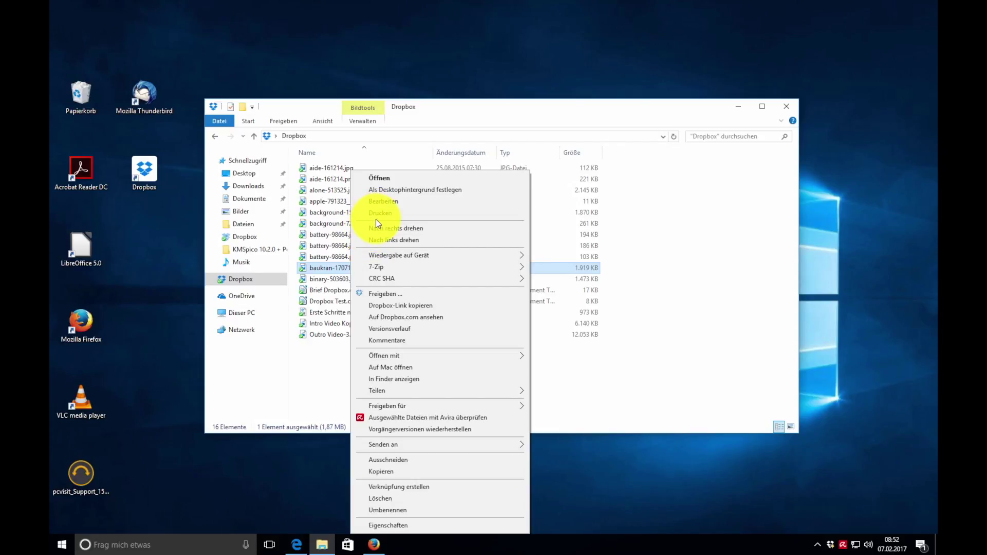
{"action": "left_click", "coordinate": [390, 500]}
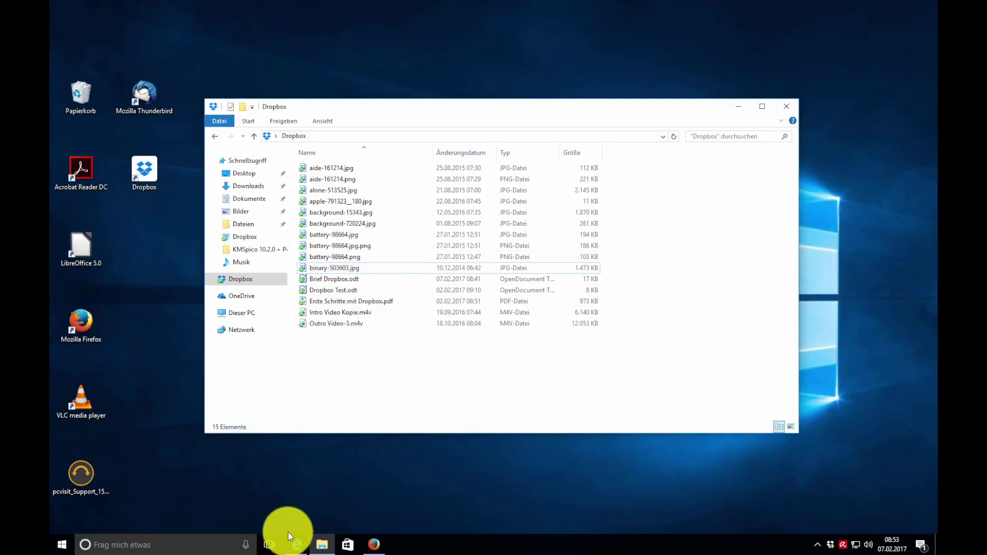
Switch to Edge, show deleted files on the Dropbox website and restore the latest version of baukran-1707150.jpeg.
{"action": "left_click", "coordinate": [294, 547]}
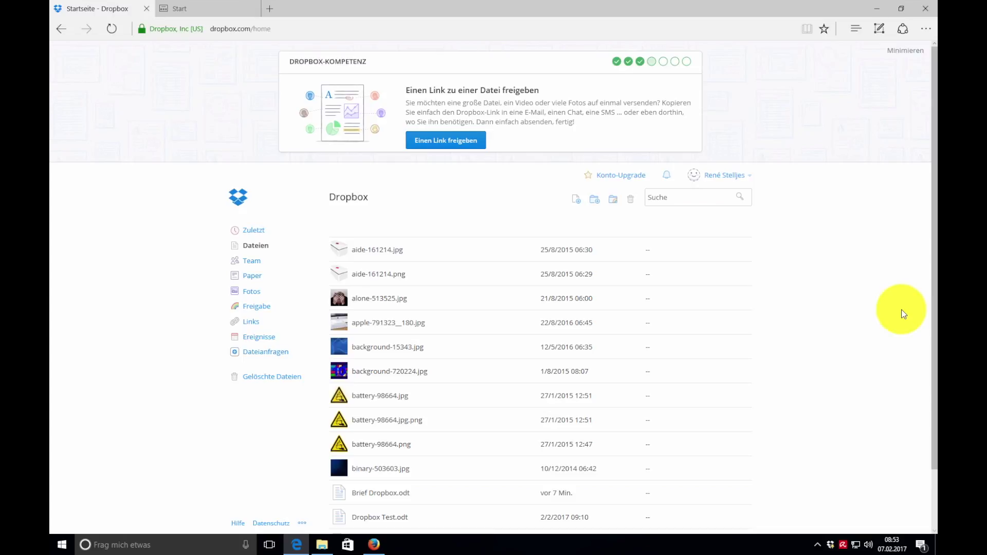
{"action": "left_click", "coordinate": [633, 204]}
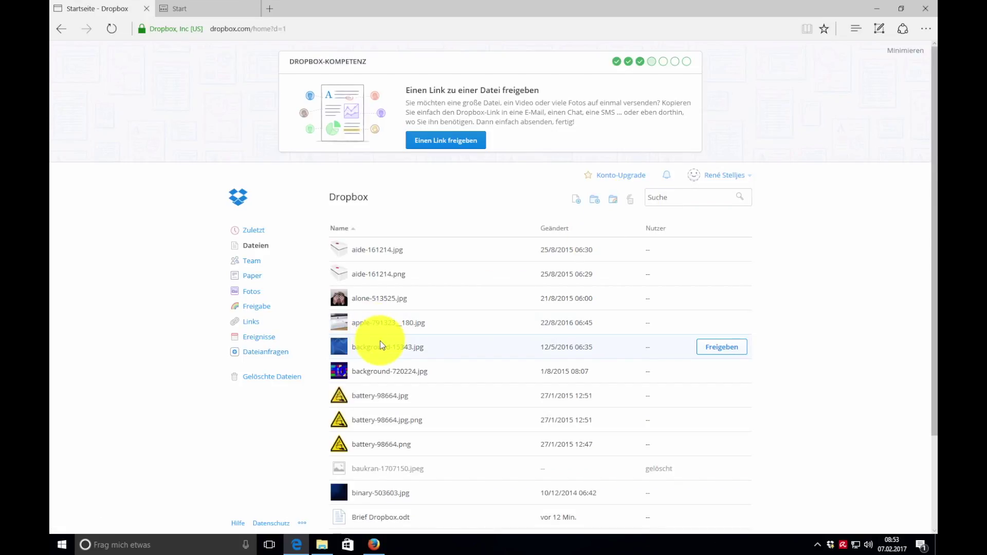
{"action": "scroll", "coordinate": [384, 343], "scroll_direction": "down", "scroll_amount": 2}
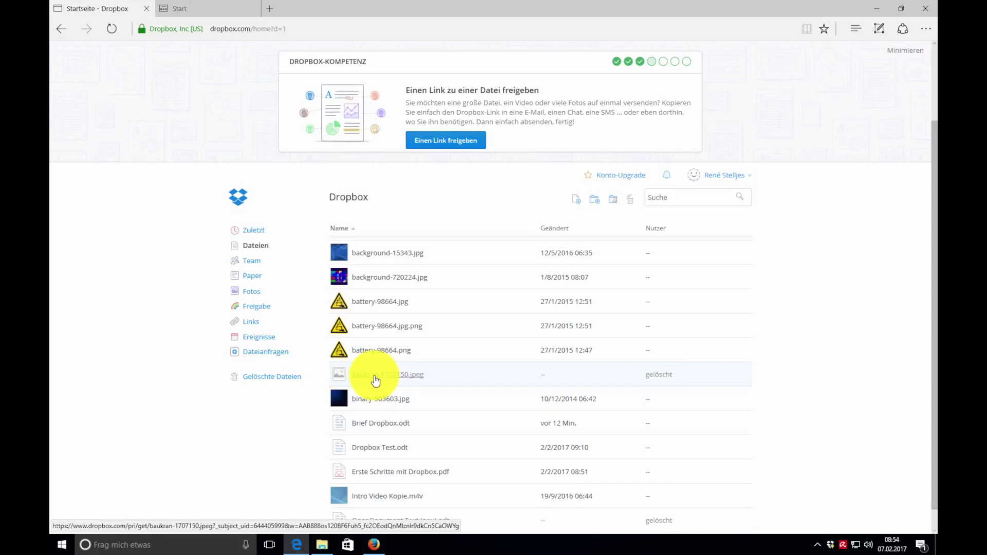
{"action": "left_click_drag", "start_coordinate": [376, 380], "coordinate": [426, 392]}
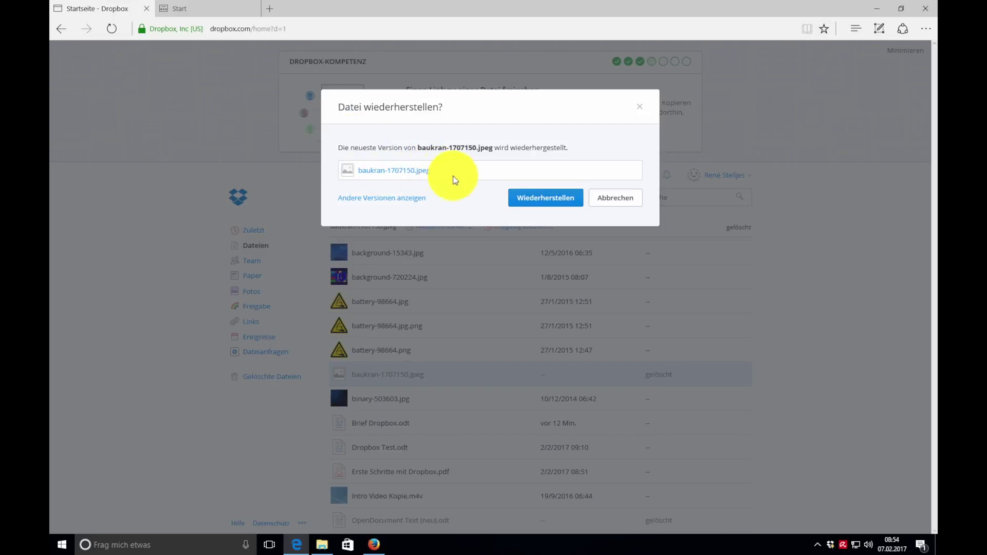
{"action": "left_click", "coordinate": [537, 199]}
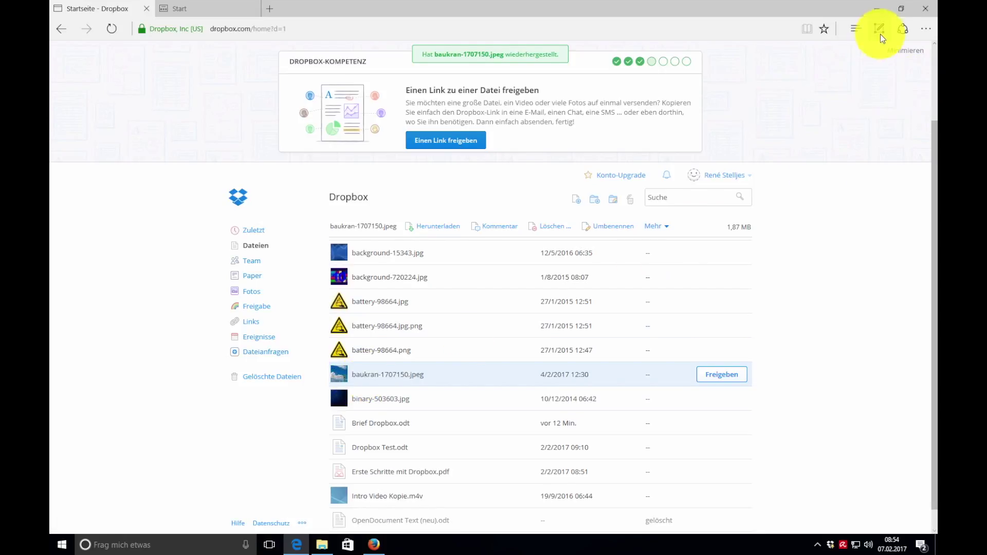
Return to the local Dropbox folder in File Explorer and check for the restored baukran-1707150.jpeg.
{"action": "left_click", "coordinate": [881, 9]}
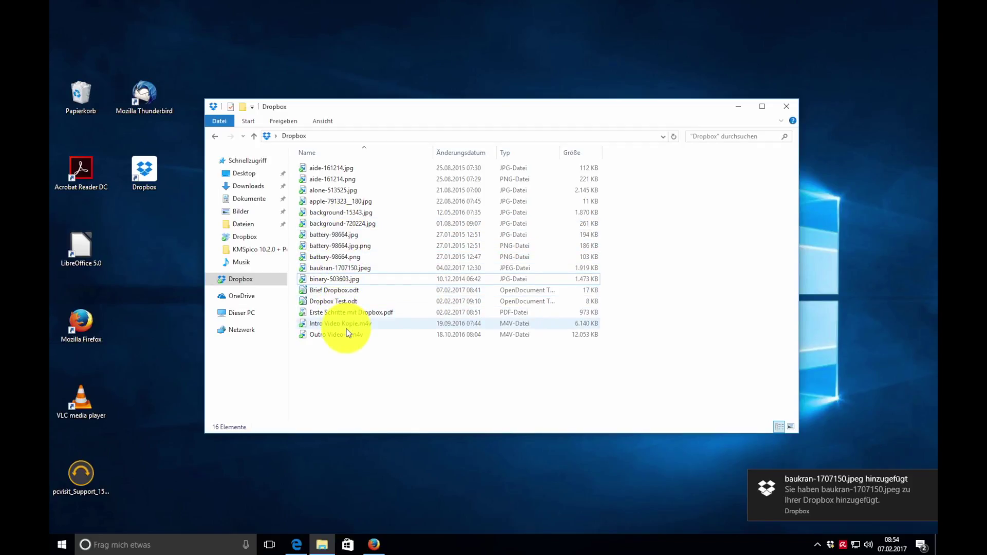
{"action": "mouse_move", "coordinate": [348, 326]}
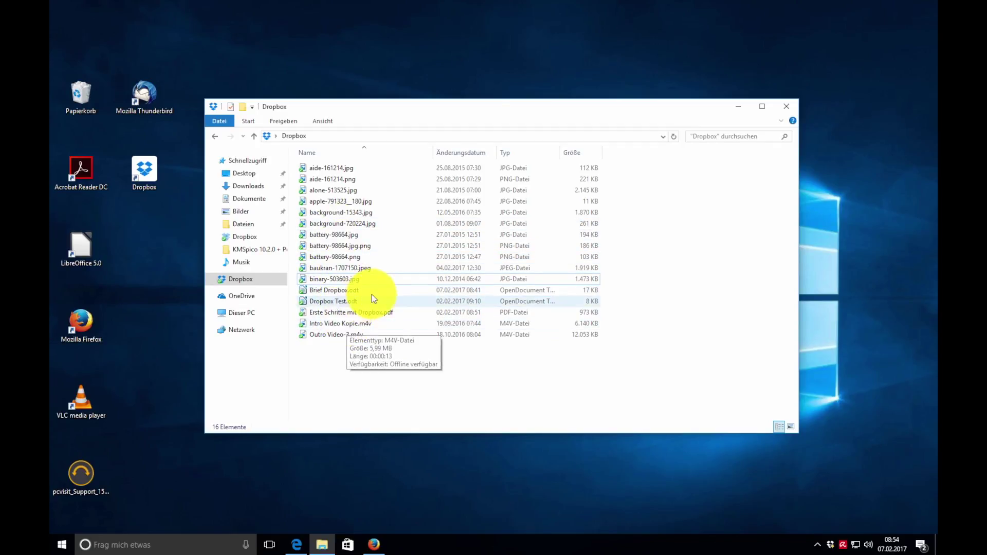
{"action": "left_click", "coordinate": [355, 268]}
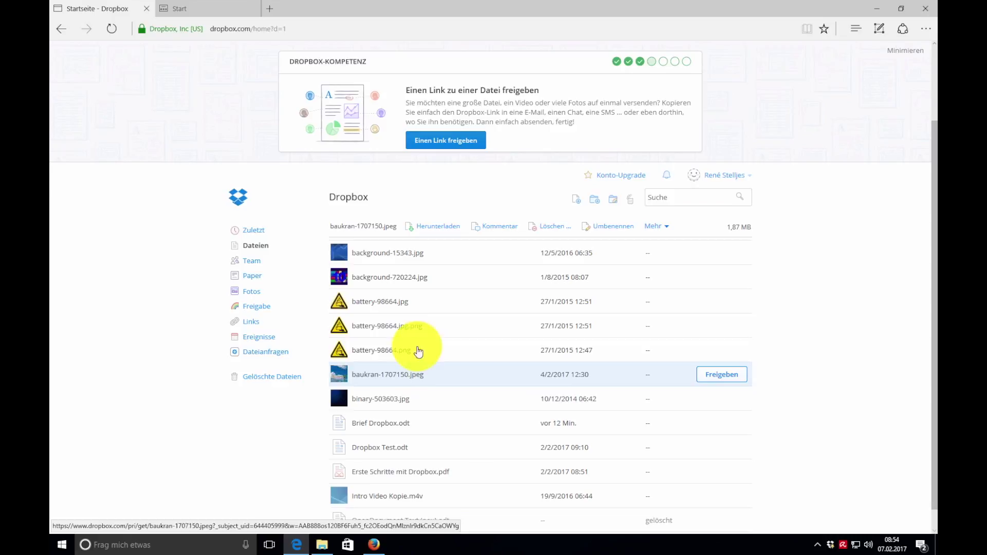
Delete baukran-1707150.jpeg from the local Dropbox folder again and restore it through the Dropbox website in Edge.
{"action": "left_click", "coordinate": [884, 10]}
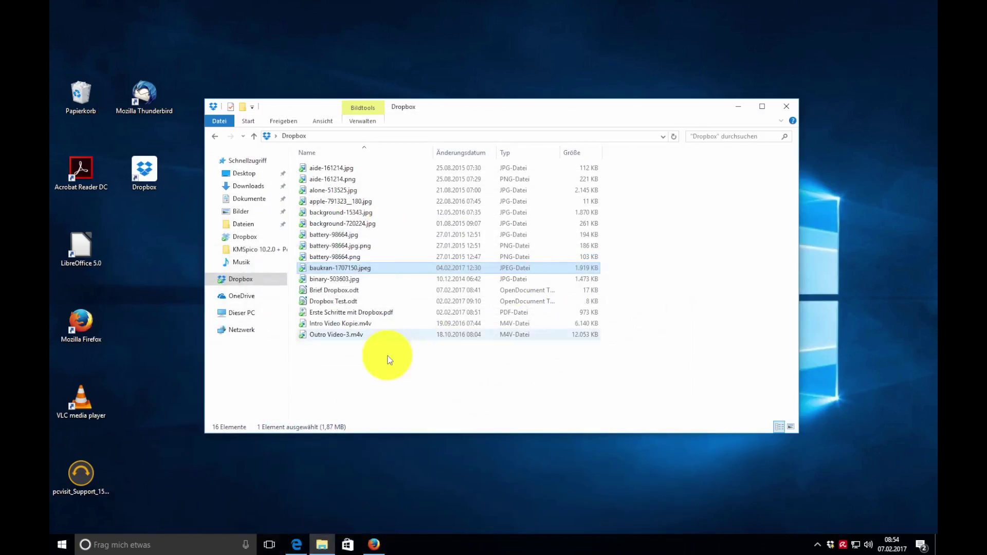
{"action": "right_click", "coordinate": [324, 267]}
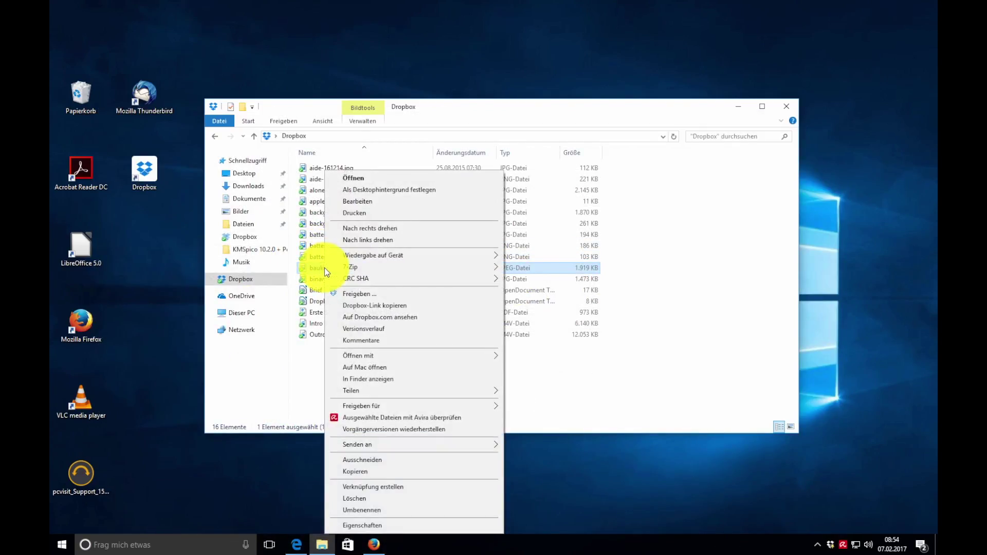
{"action": "left_click", "coordinate": [362, 499]}
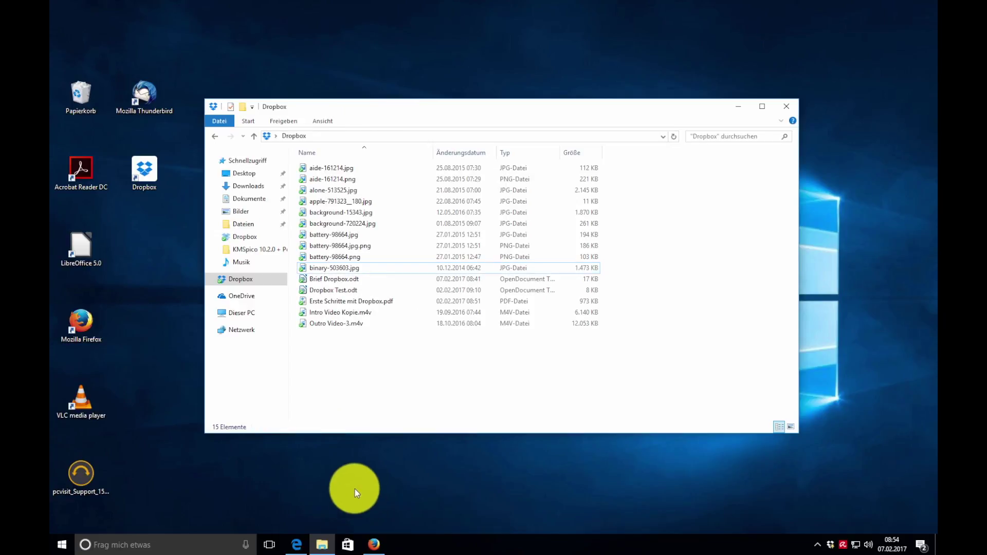
{"action": "left_click", "coordinate": [296, 545]}
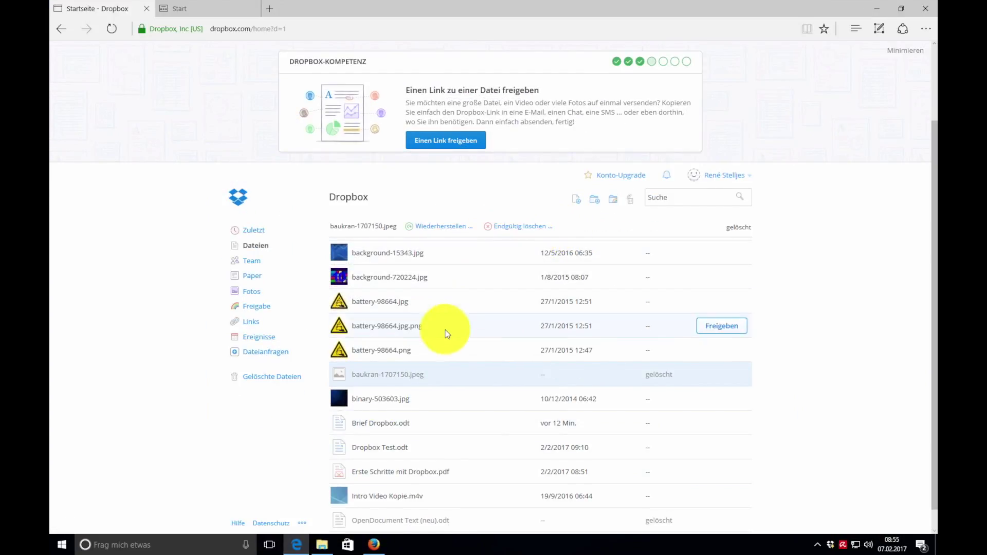
{"action": "right_click", "coordinate": [393, 377]}
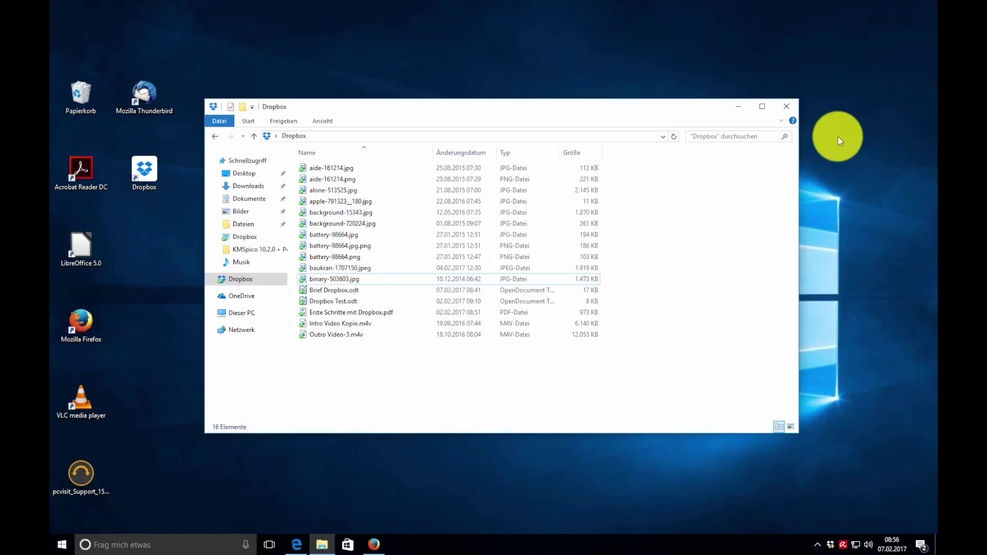
Open the Dropbox version history of Brief Dropbox.odt from the local Dropbox folder.
{"action": "key", "text": "Down"}
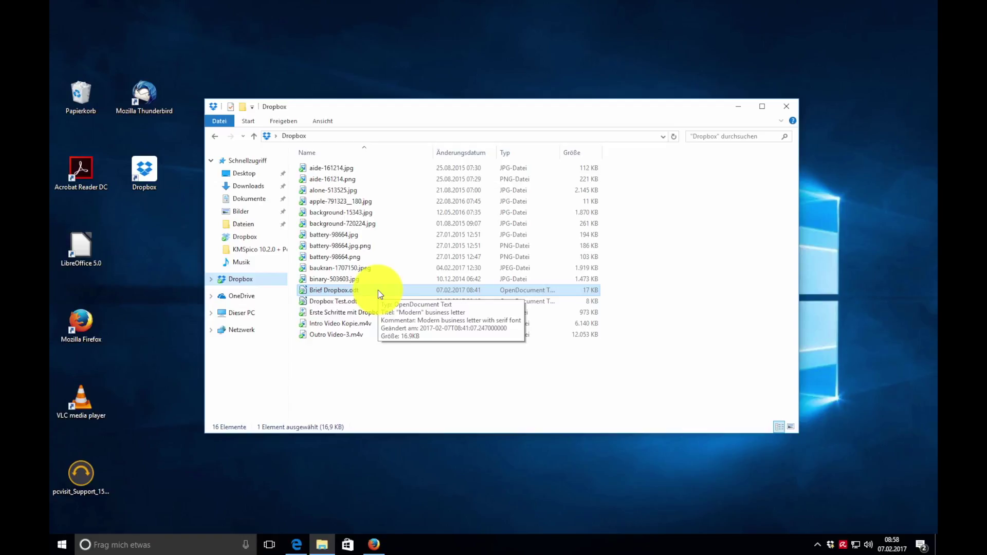
{"action": "right_click", "coordinate": [329, 294]}
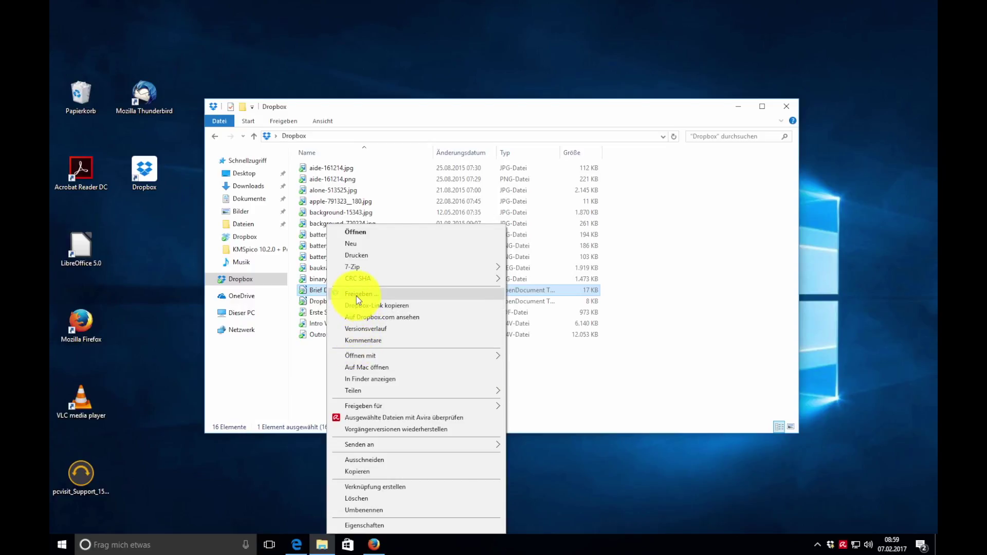
{"action": "left_click", "coordinate": [376, 328]}
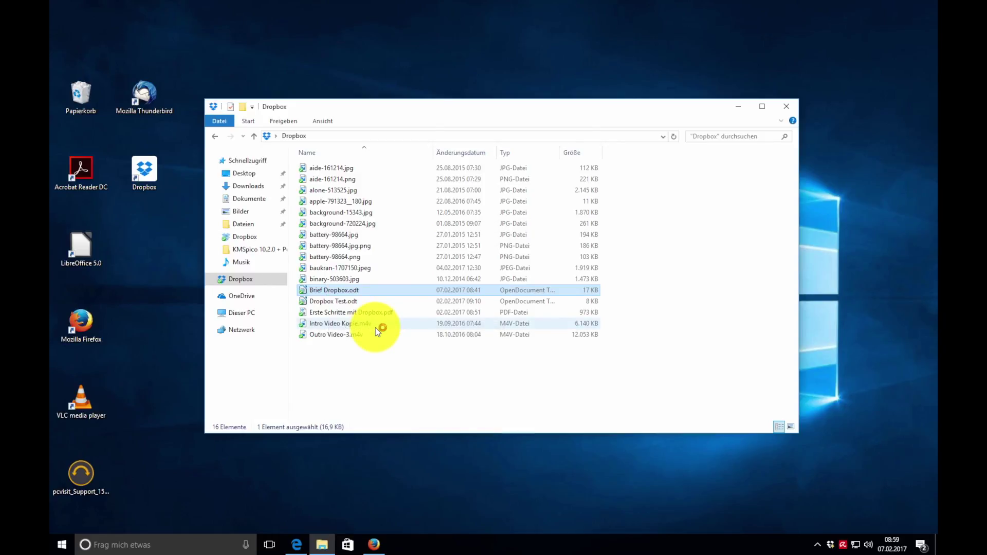